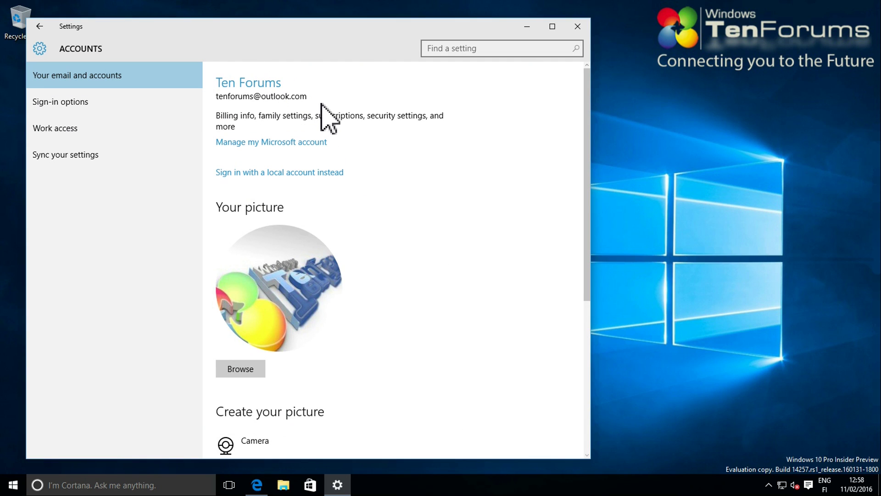
# Minimize Windows Settings after confirming the signed-in Microsoft account
pyautogui.click(527, 26)
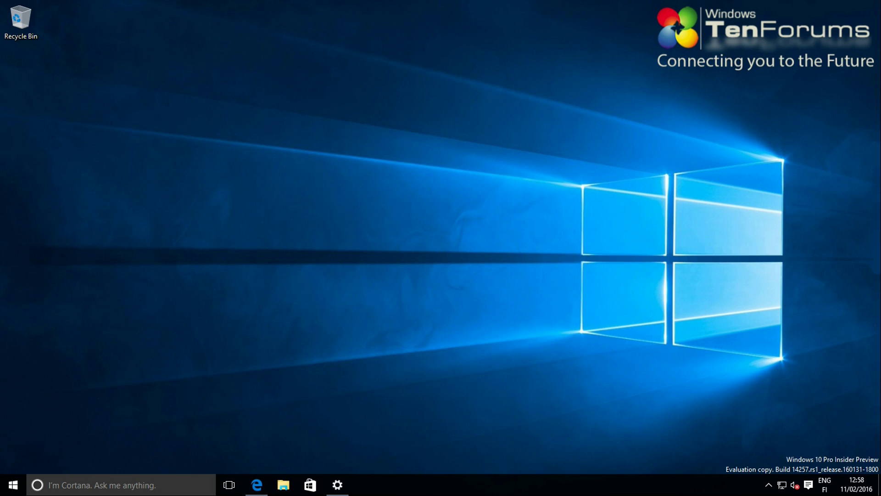
# Open the local OneDrive folder from the tray icon, browse it, then minimize File Explorer
pyautogui.click(769, 485)
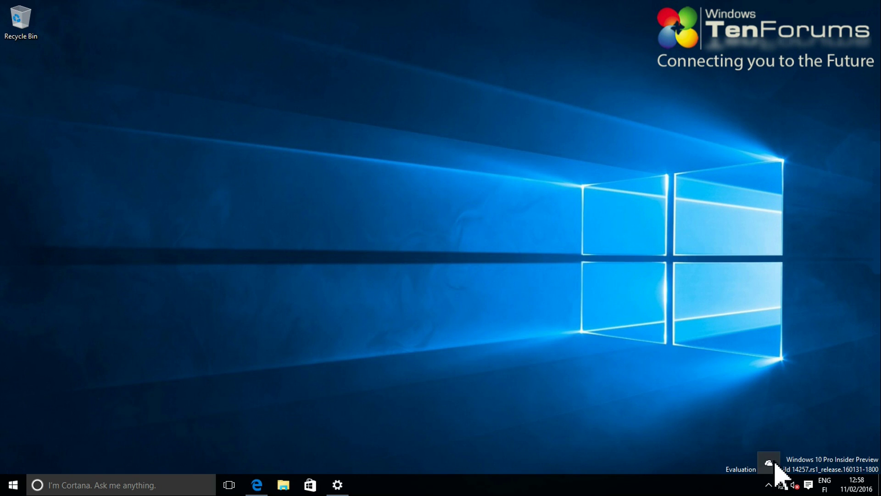
pyautogui.click(769, 463)
pyautogui.click(772, 423)
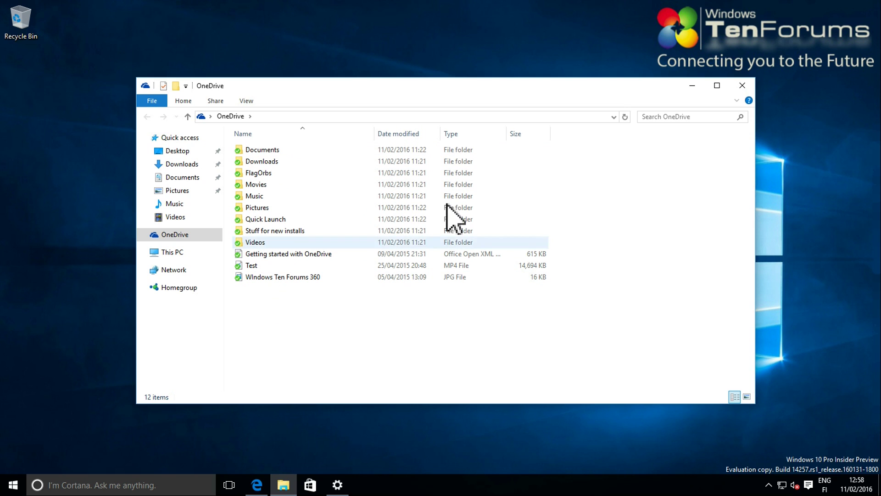
pyautogui.click(696, 89)
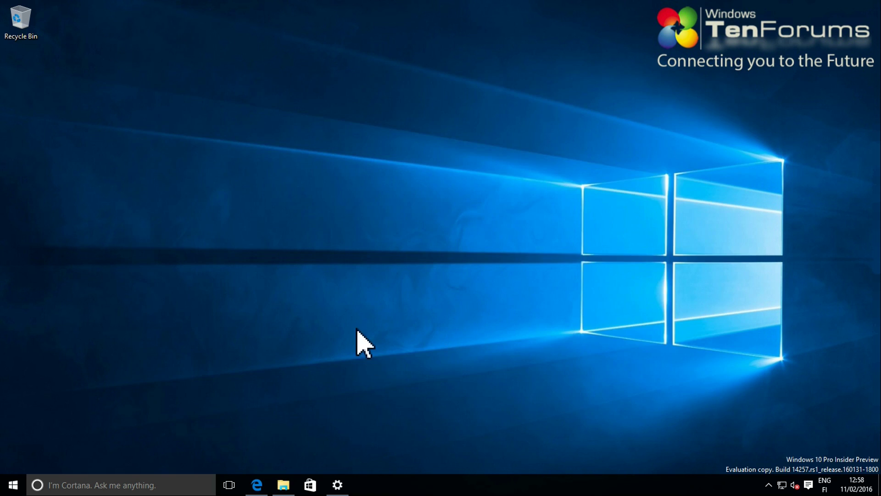
# Load onedrive.live.com in Edge, collapse the PCs list, and minimize the browser
pyautogui.click(265, 487)
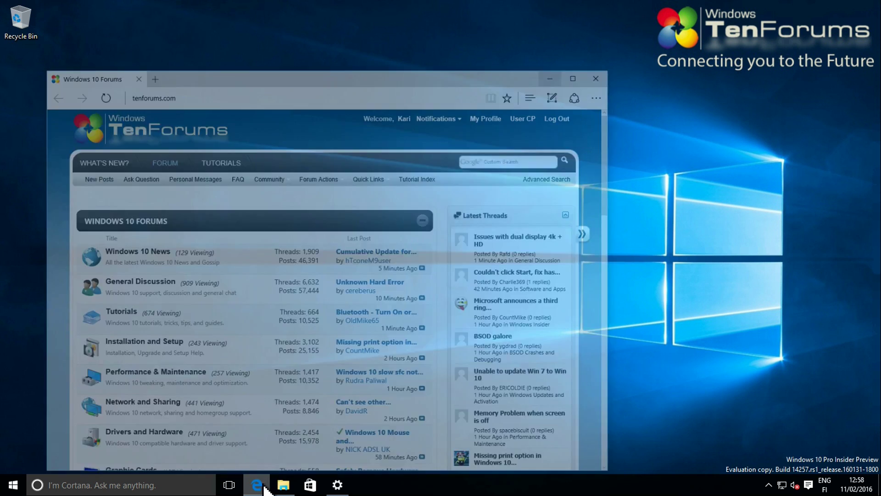
pyautogui.click(290, 49)
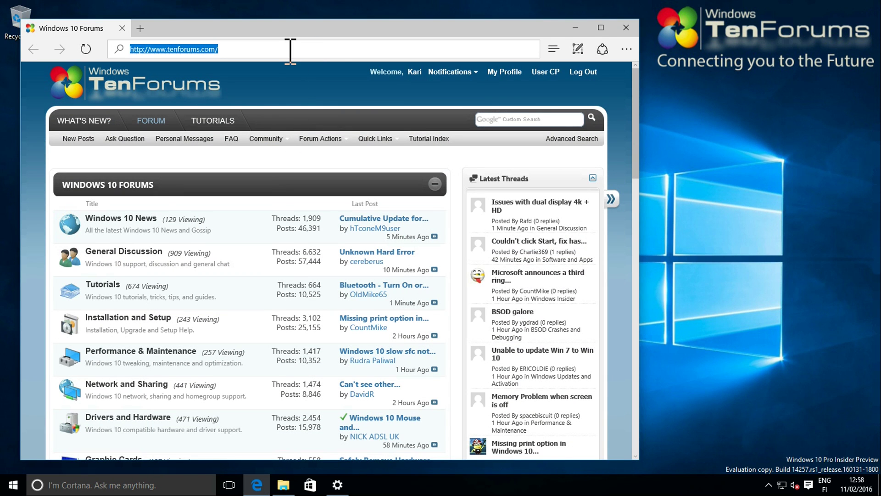
pyautogui.write('onedrive.live')
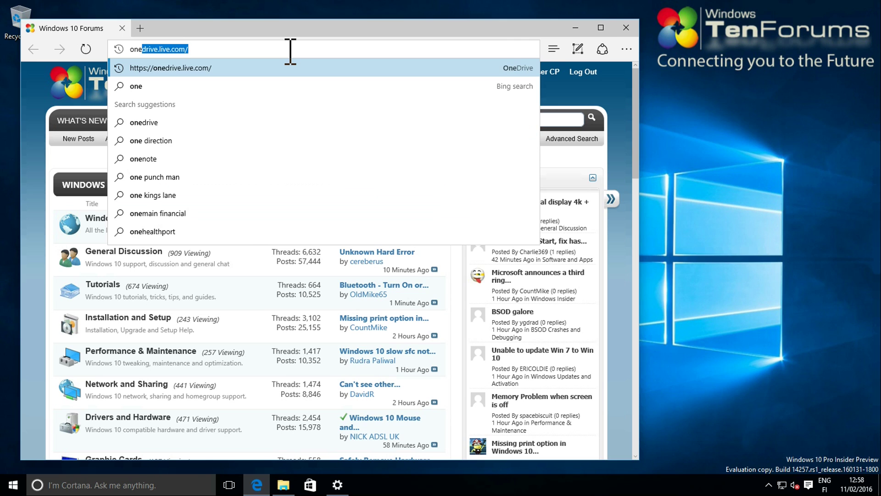
pyautogui.press('Return')
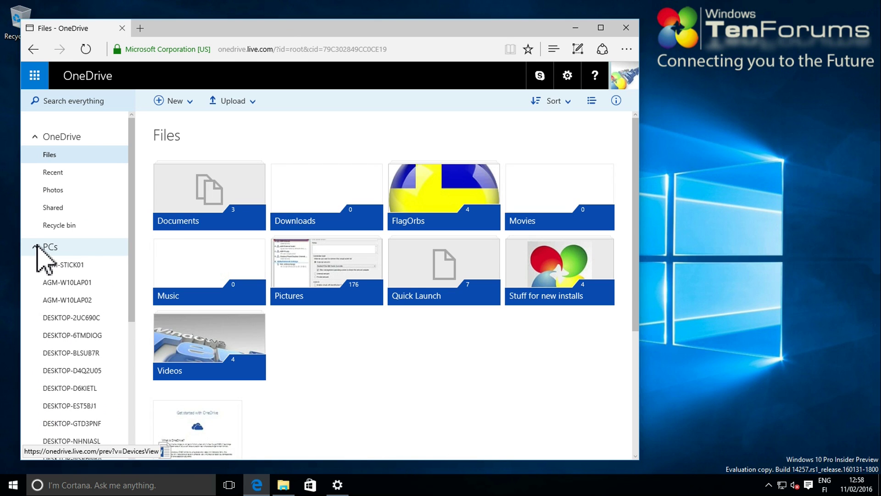
pyautogui.click(35, 247)
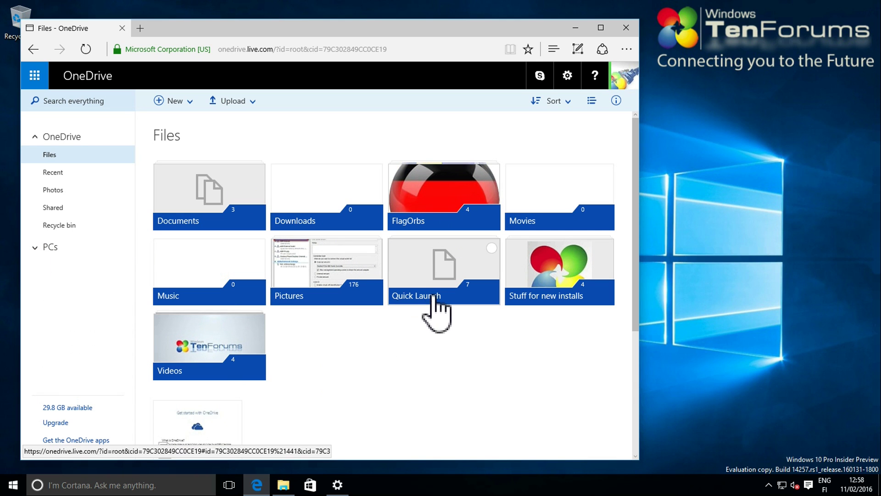
pyautogui.click(570, 28)
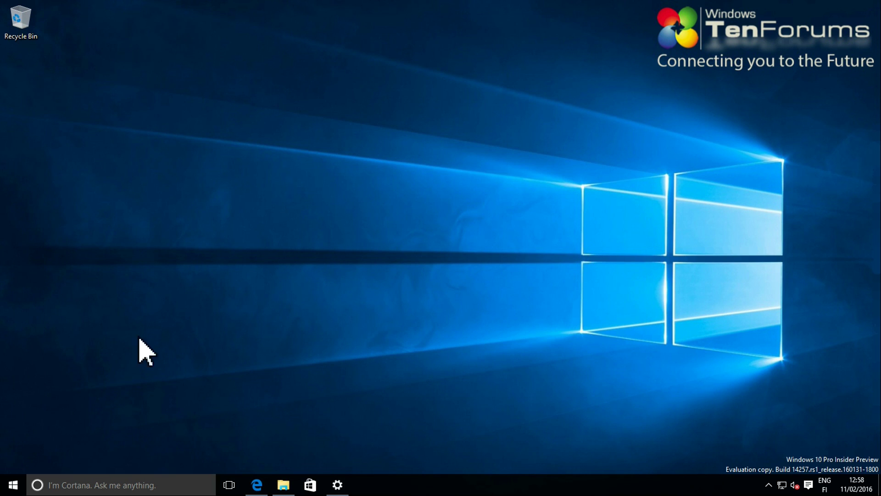
# Launch Internet Explorer with iexplore from the Run prompt
pyautogui.rightClick(21, 482)
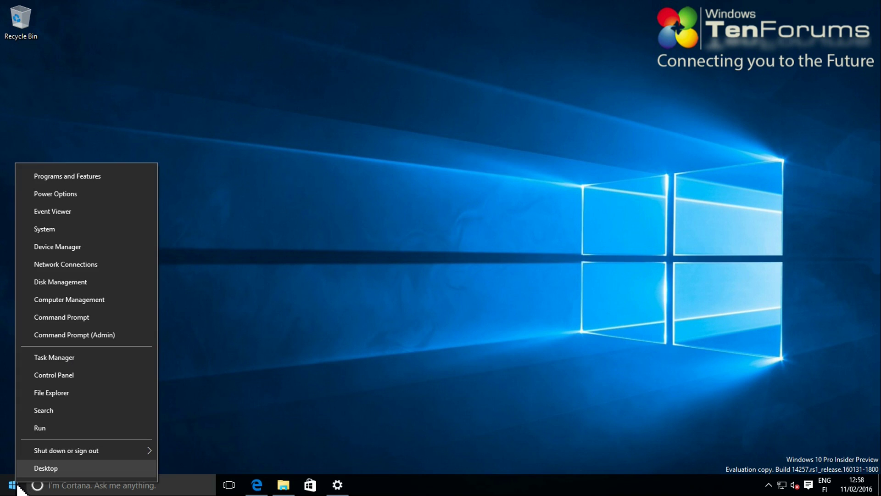
pyautogui.click(52, 428)
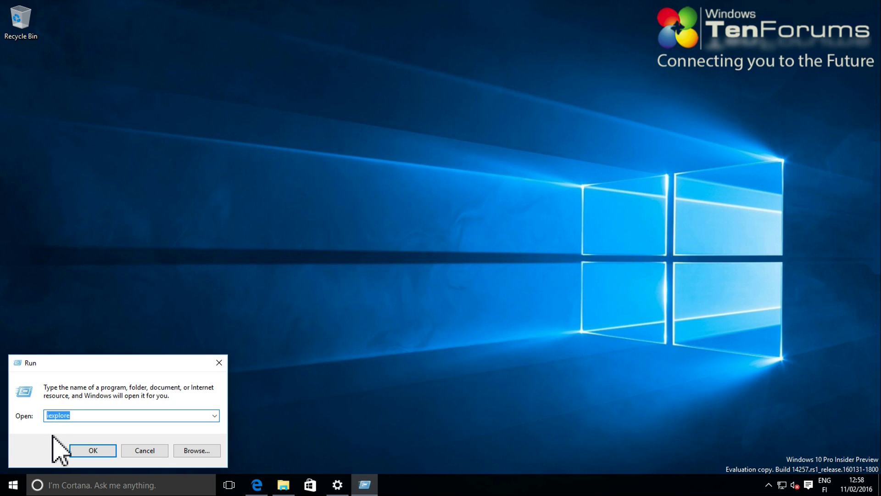
pyautogui.write('iexplore')
pyautogui.press('Return')
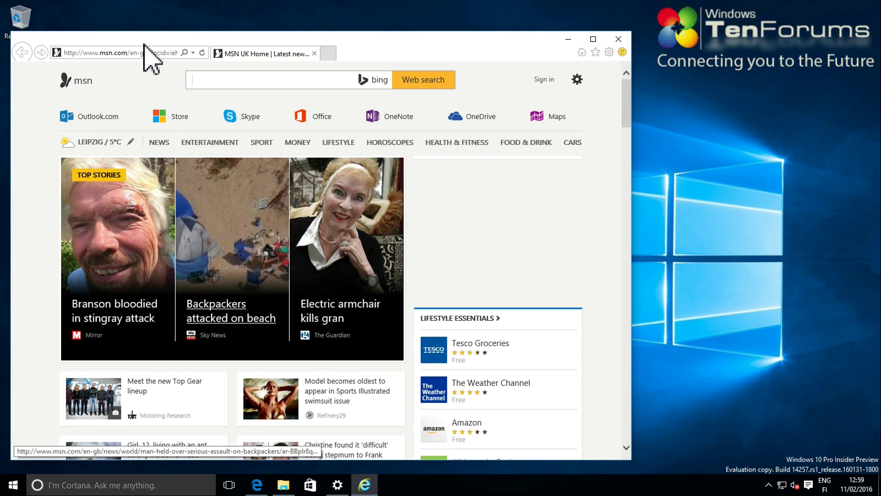
# Load onedrive.live.com in Internet Explorer and collapse the PCs list
pyautogui.click(148, 52)
pyautogui.write('onedrive.live.com/')
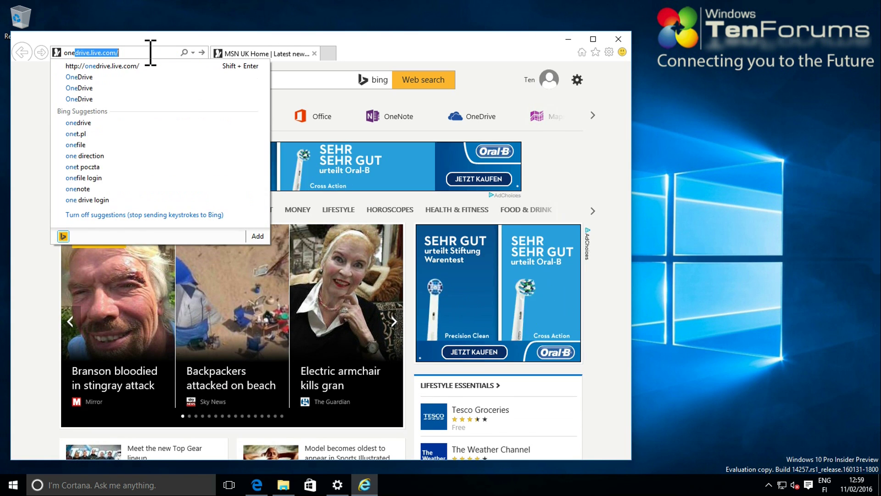
pyautogui.press('Return')
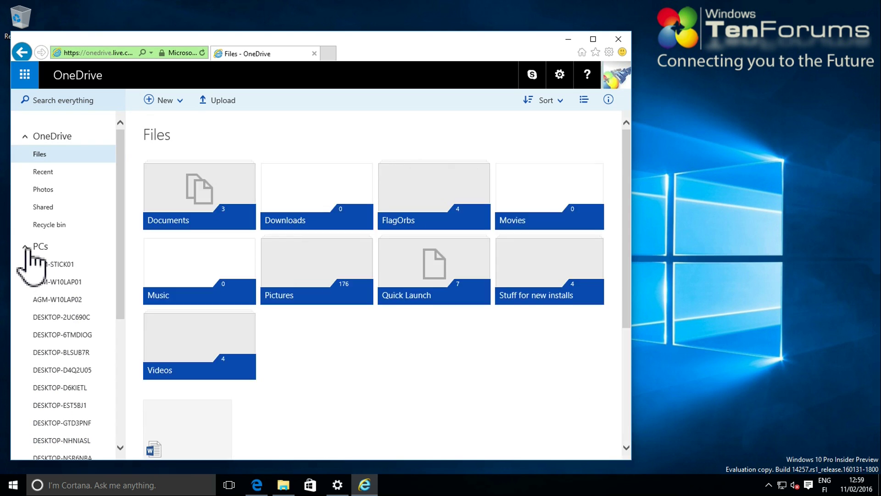
pyautogui.click(26, 247)
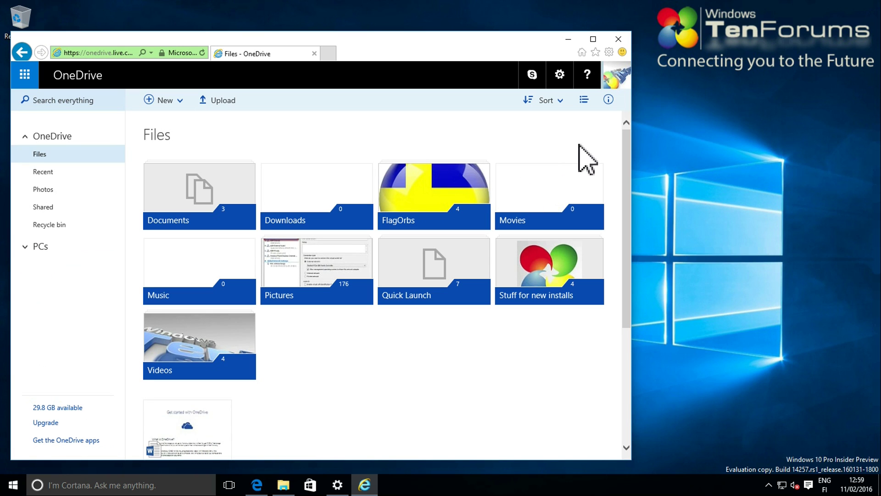
# Sign out of the primary account and sign in with the secondary account, keeping it signed in
pyautogui.click(613, 78)
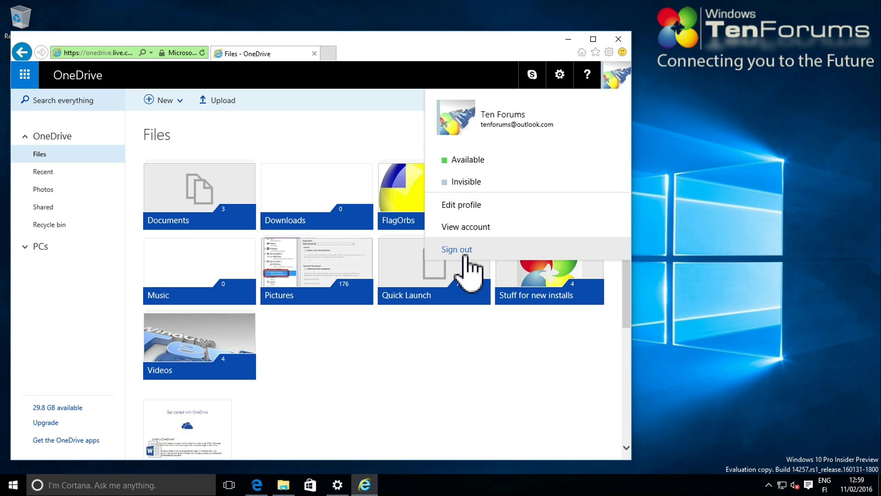
pyautogui.click(465, 257)
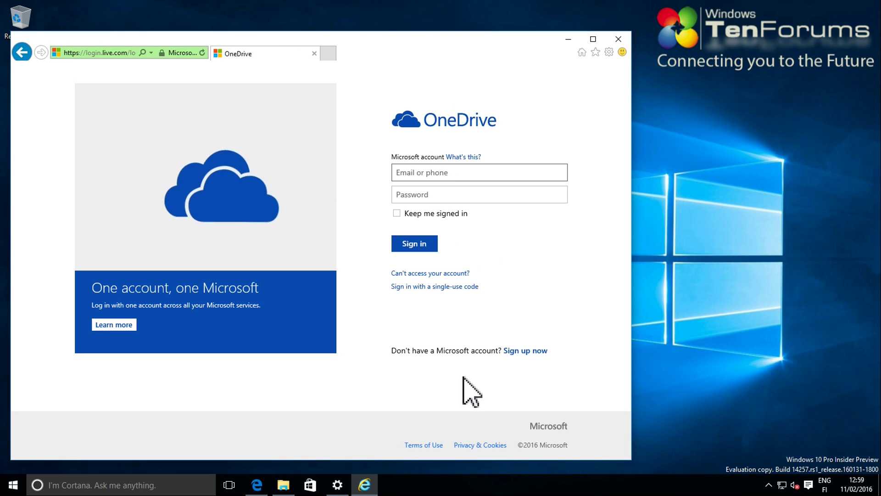
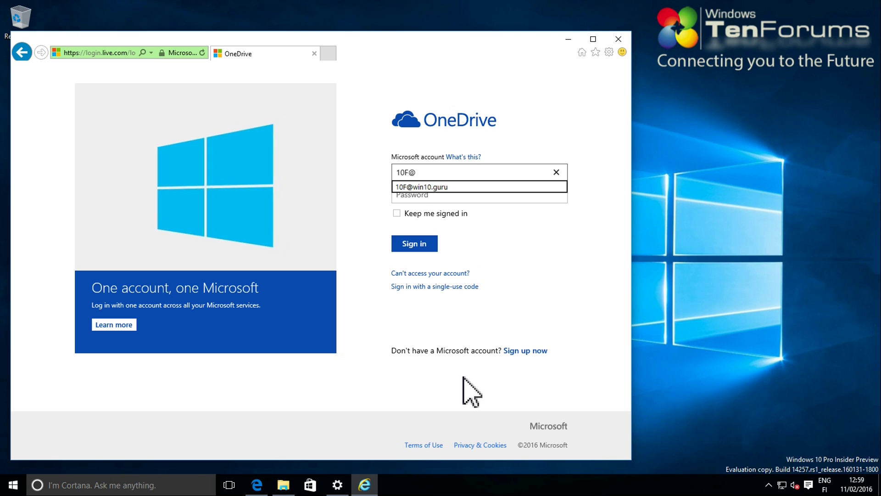
pyautogui.press('Down')
pyautogui.press('Return')
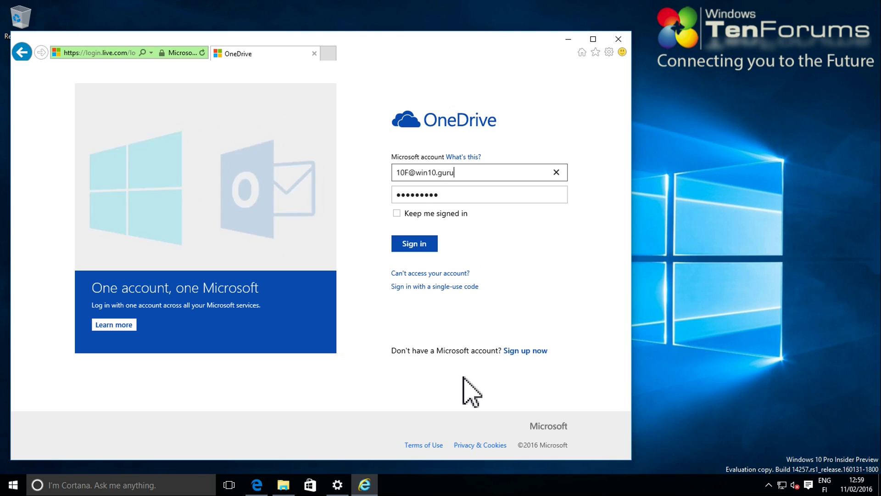
pyautogui.click(397, 213)
pyautogui.click(409, 246)
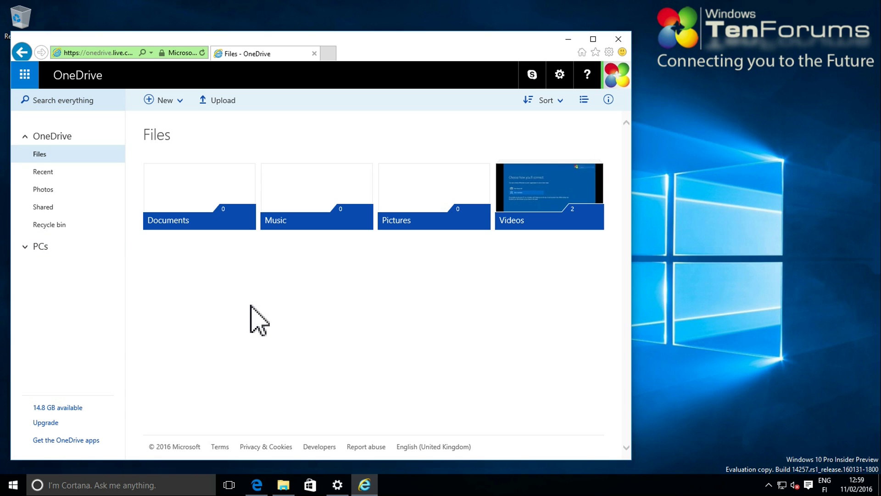
# Select the Documents, Music, Pictures and Videos folders
pyautogui.hotkey('ctrl', 'a')
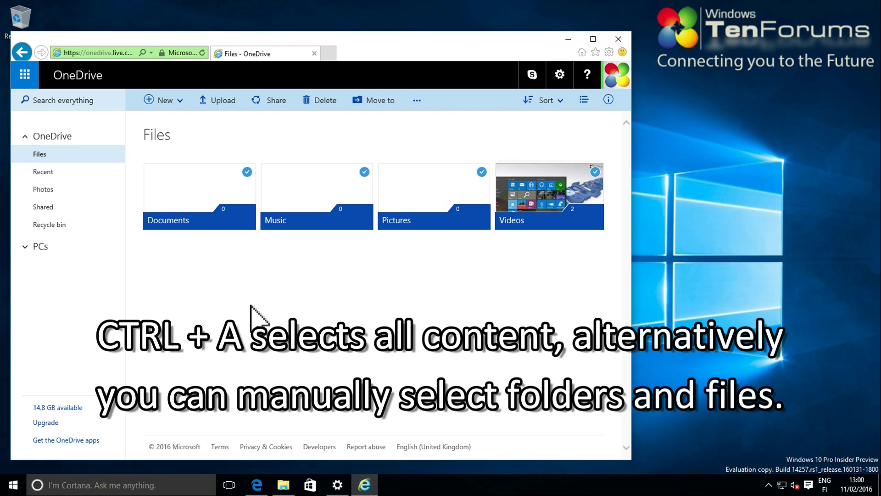
pyautogui.click(251, 316)
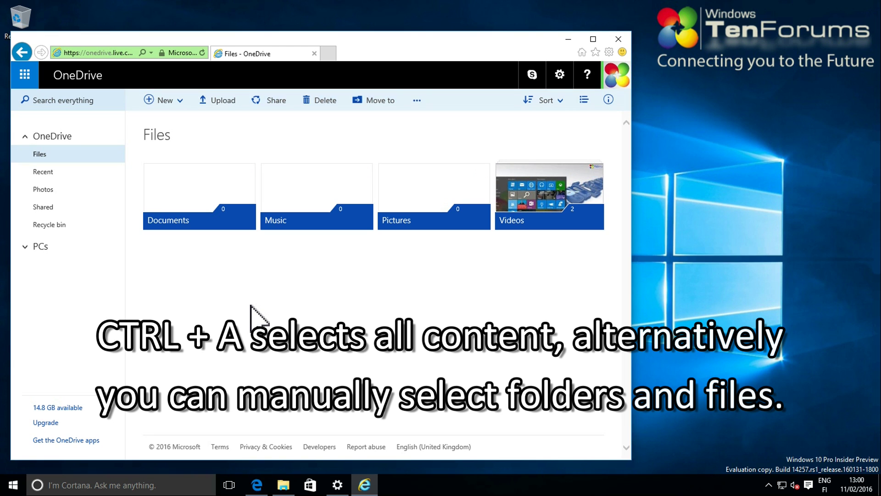
pyautogui.click(247, 173)
pyautogui.click(364, 172)
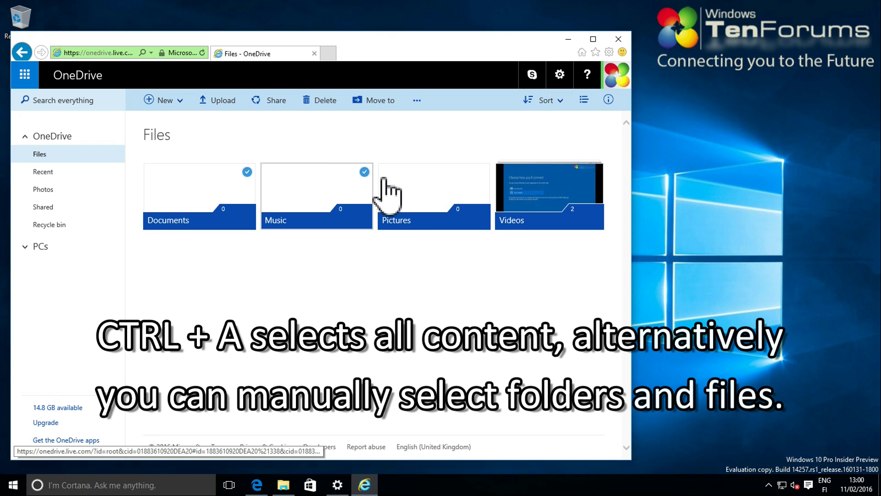
pyautogui.click(482, 172)
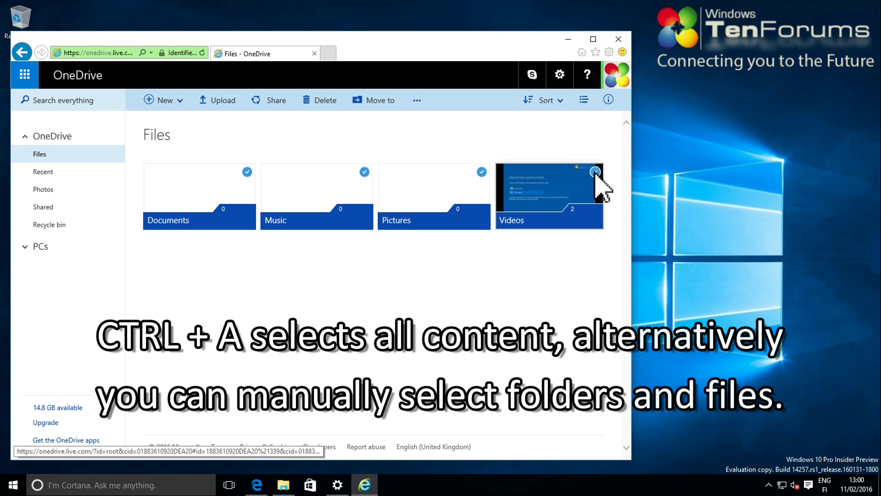
# Create a new destination folder named Shared and move the selected folders into it
pyautogui.click(372, 100)
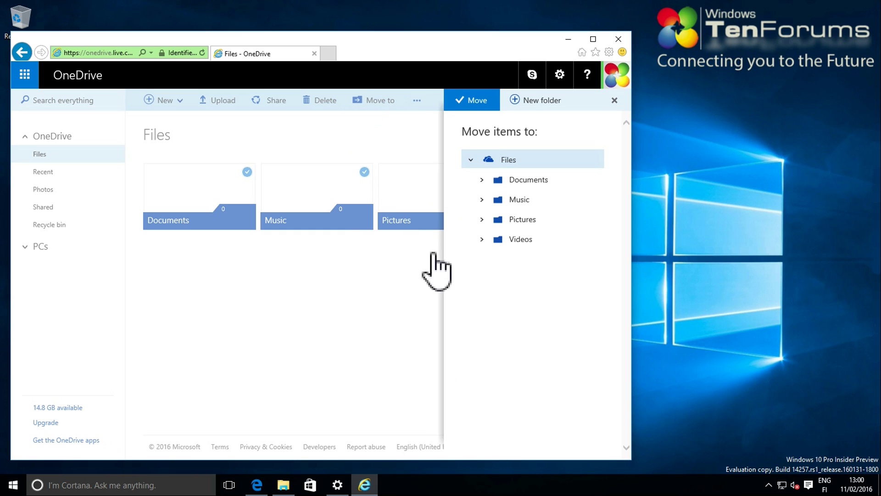
pyautogui.click(539, 100)
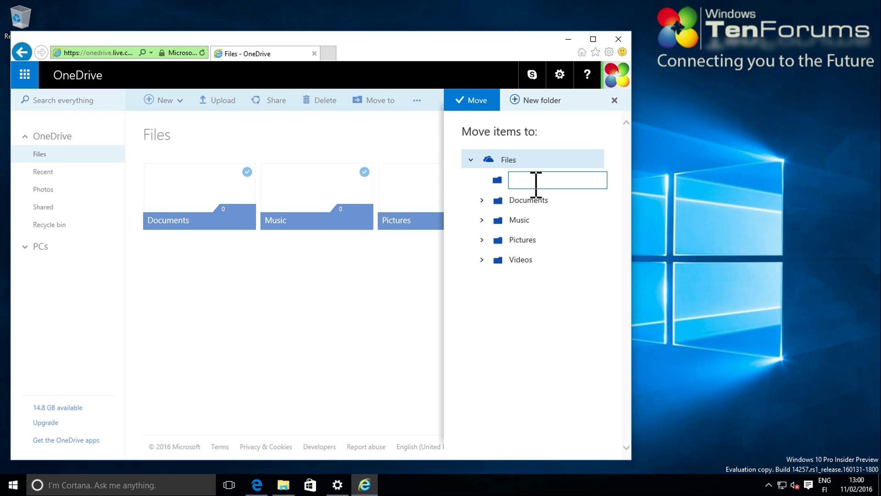
pyautogui.write('Shared')
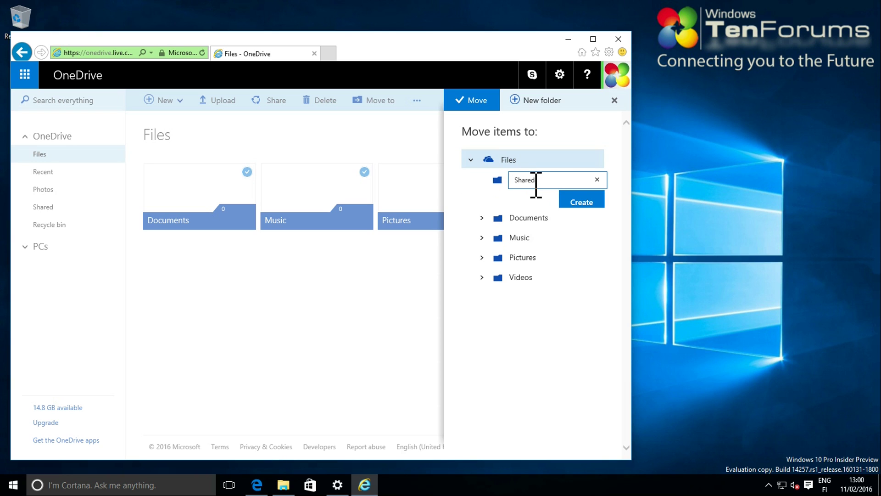
pyautogui.click(578, 197)
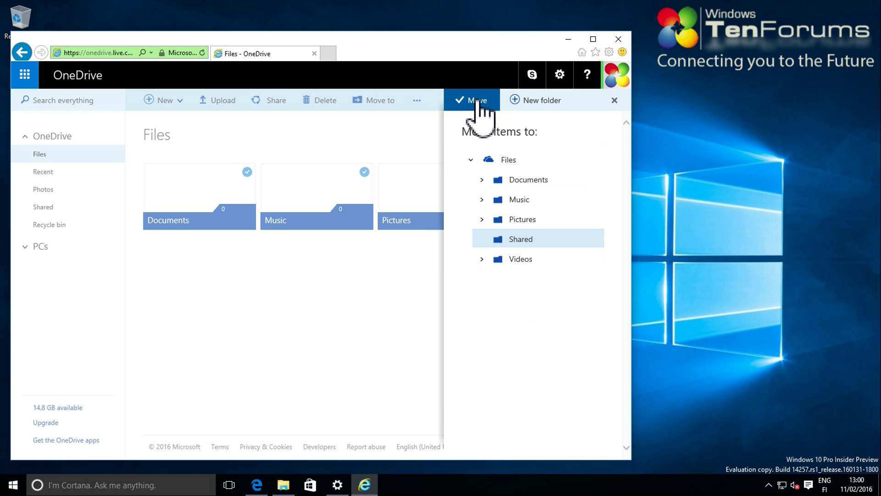
pyautogui.click(478, 101)
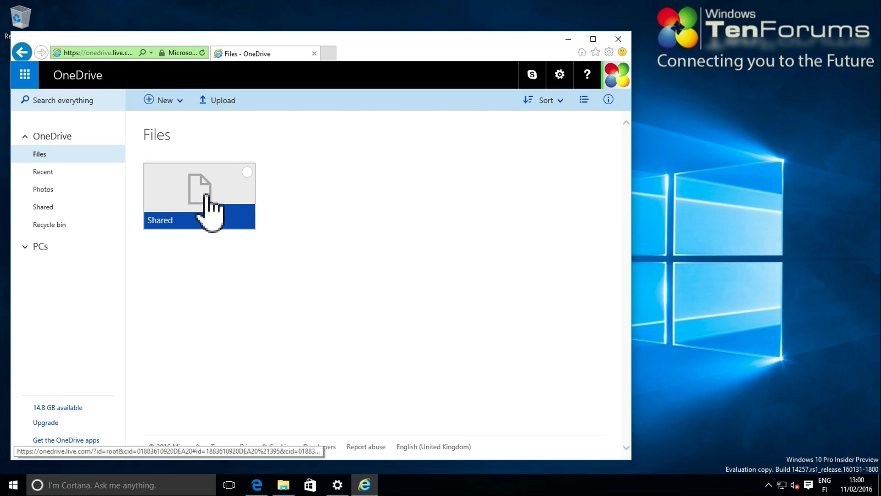
# Start sharing the Shared folder and enter the primary account's e-mail address as recipient
pyautogui.click(206, 195)
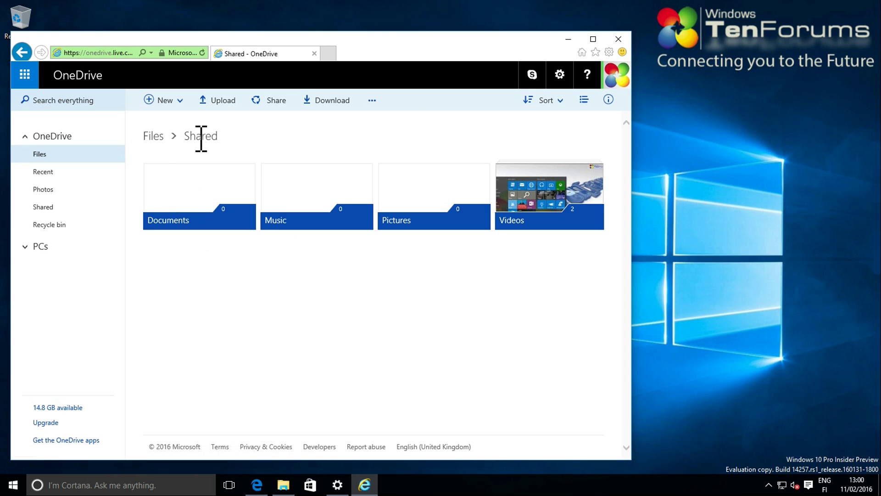
pyautogui.click(150, 136)
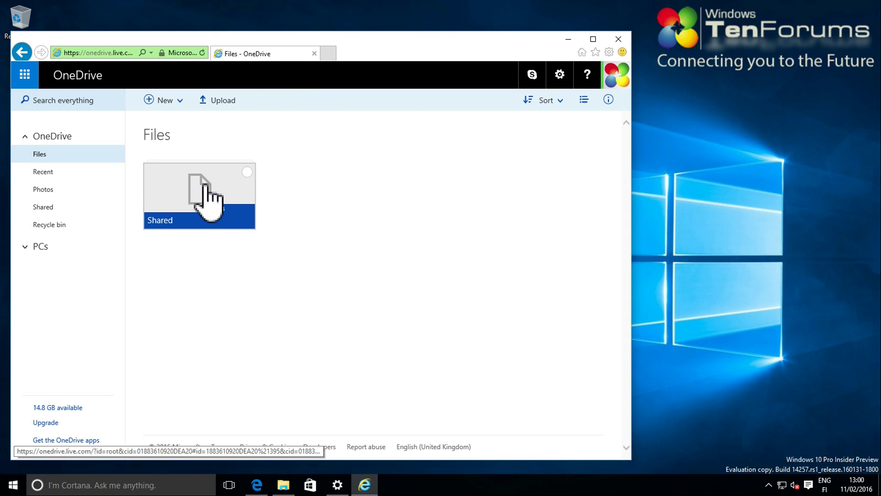
pyautogui.rightClick(204, 183)
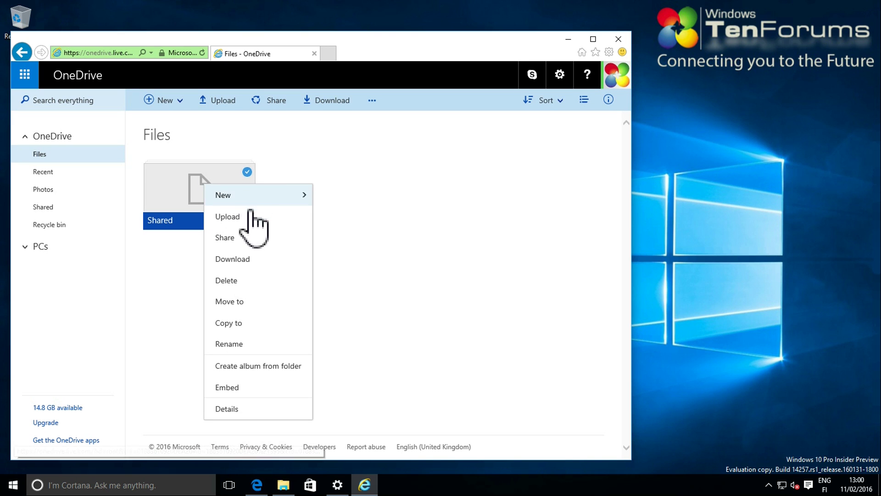
pyautogui.click(260, 241)
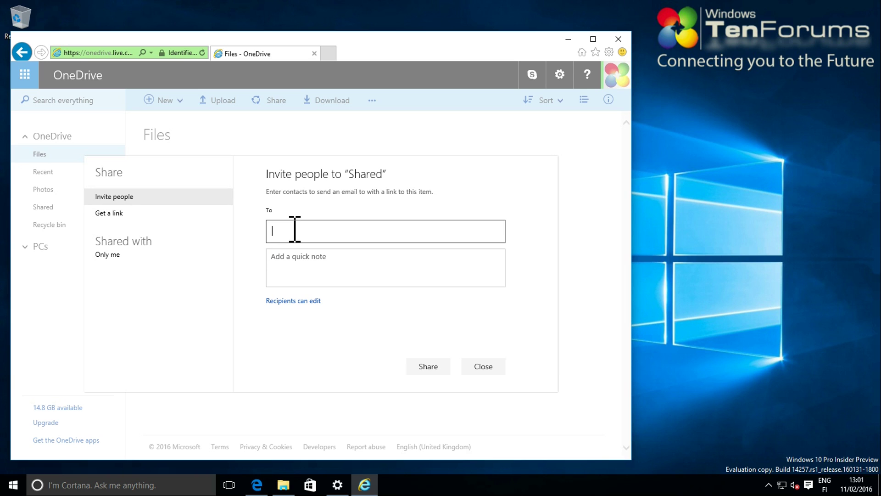
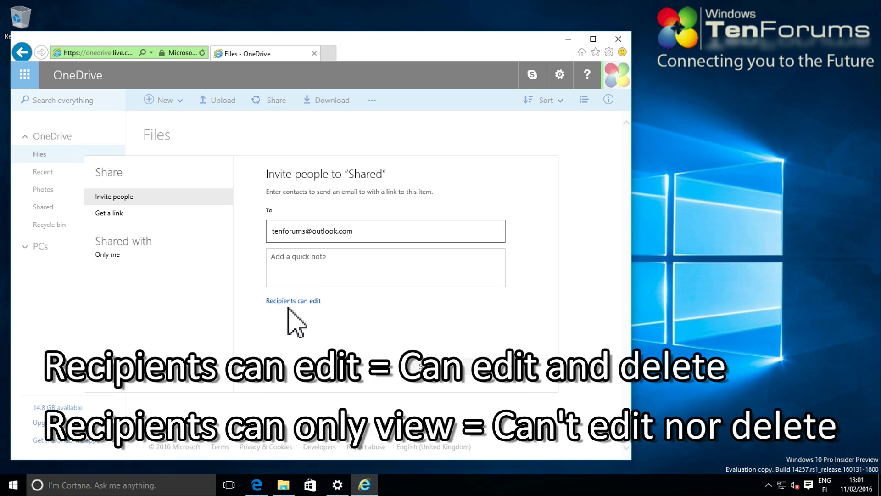
pyautogui.click(293, 301)
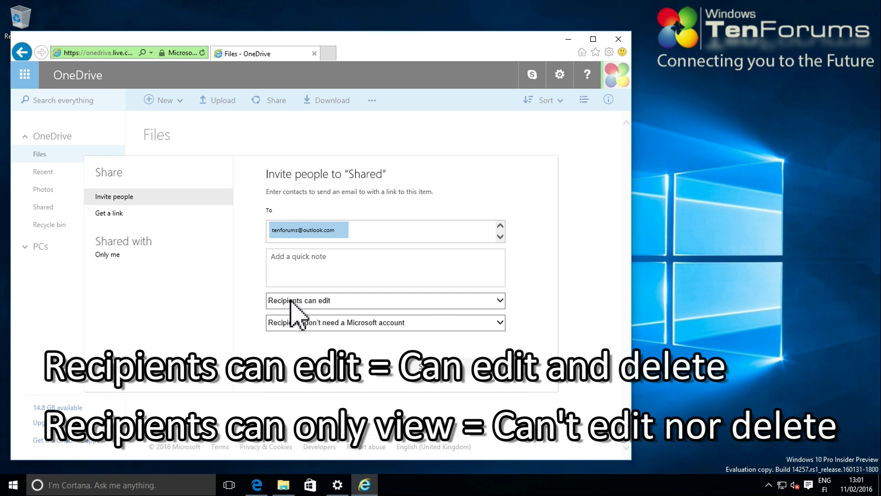
# Set the invitation permission to Recipients can edit
pyautogui.click(500, 301)
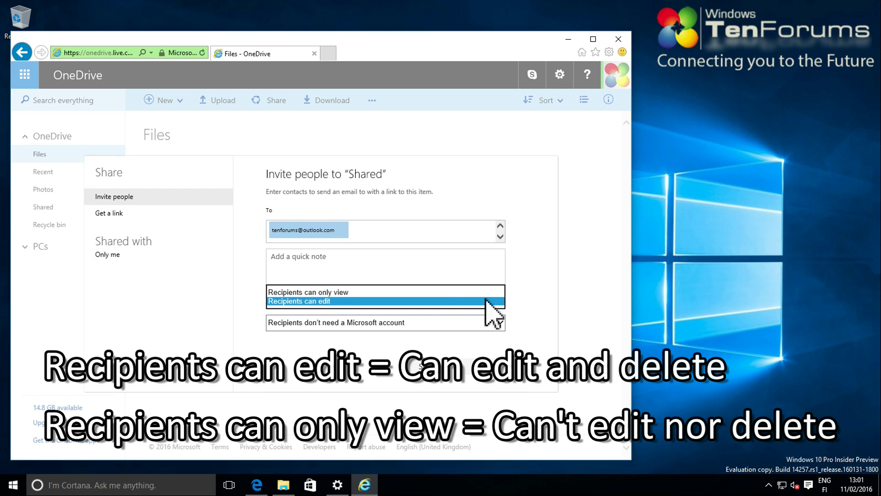
pyautogui.click(445, 301)
pyautogui.press('Up')
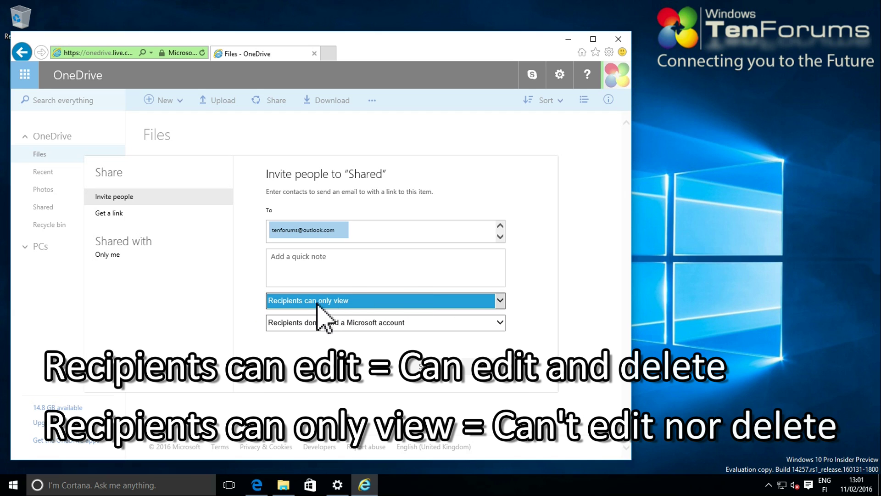
pyautogui.click(500, 300)
pyautogui.click(501, 310)
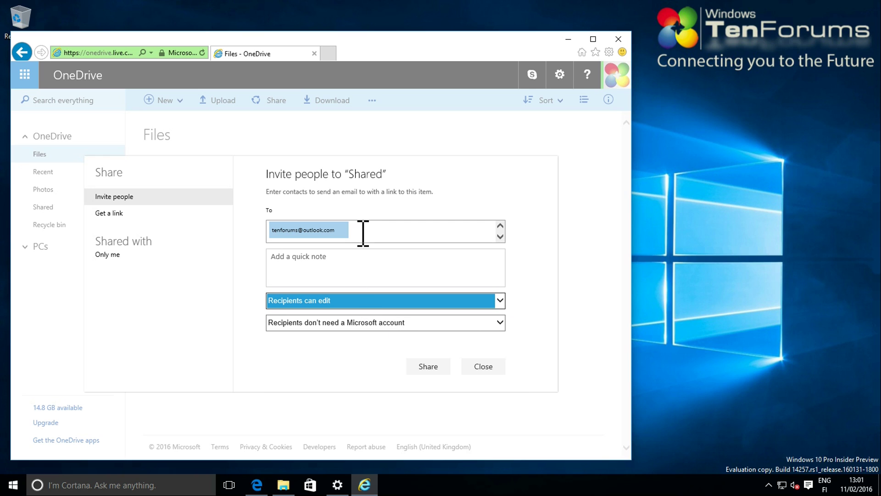
# Add the note 'Shared my OneDrive.', send the invitation, and switch to the Edge window
pyautogui.click(353, 261)
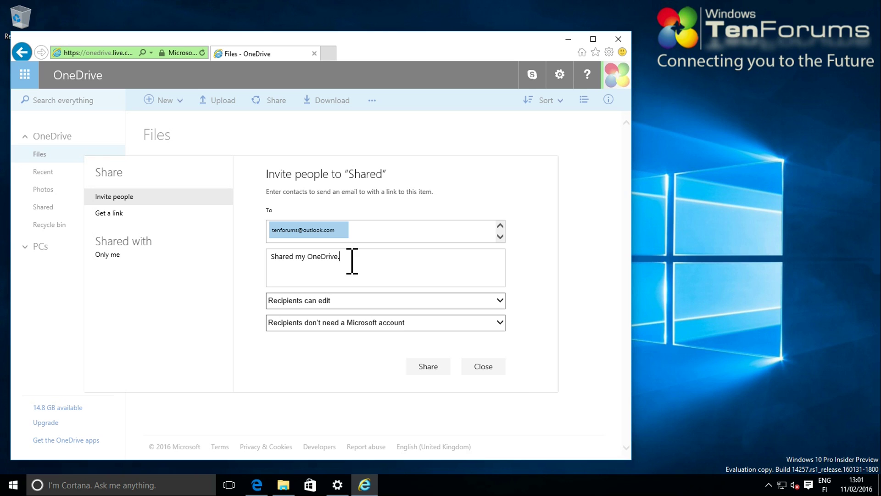
pyautogui.click(436, 368)
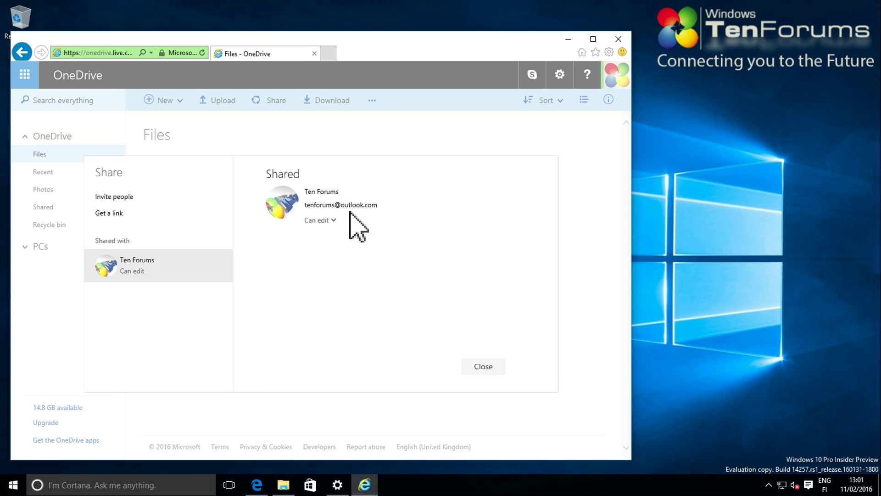
pyautogui.click(257, 485)
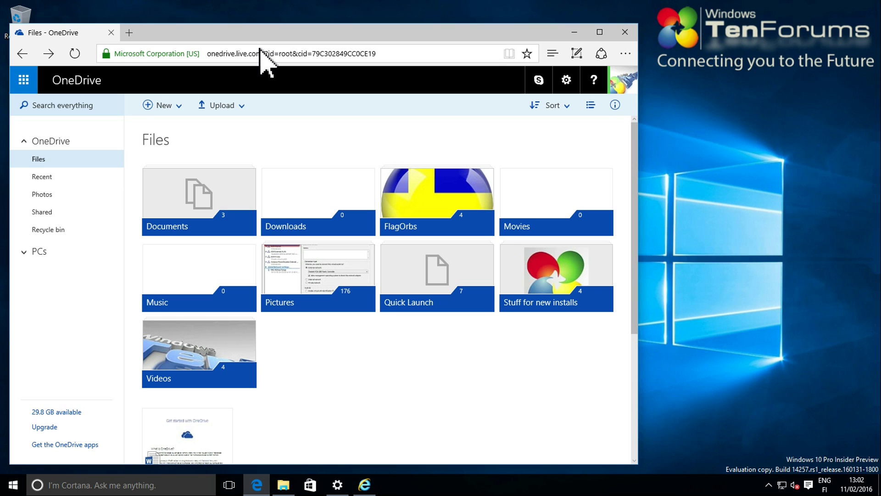
# Open the OneDrive share invitation in Outlook Mail, trust the sender, and view the folder in OneDrive
pyautogui.click(24, 80)
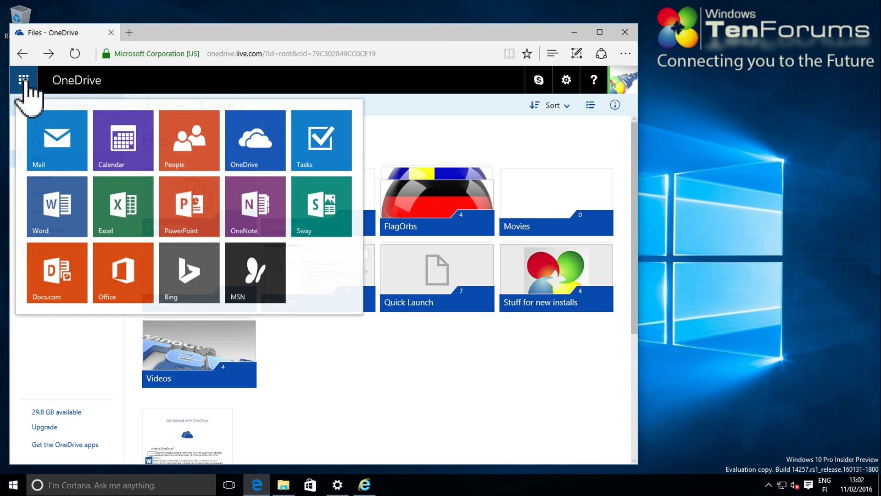
pyautogui.click(67, 140)
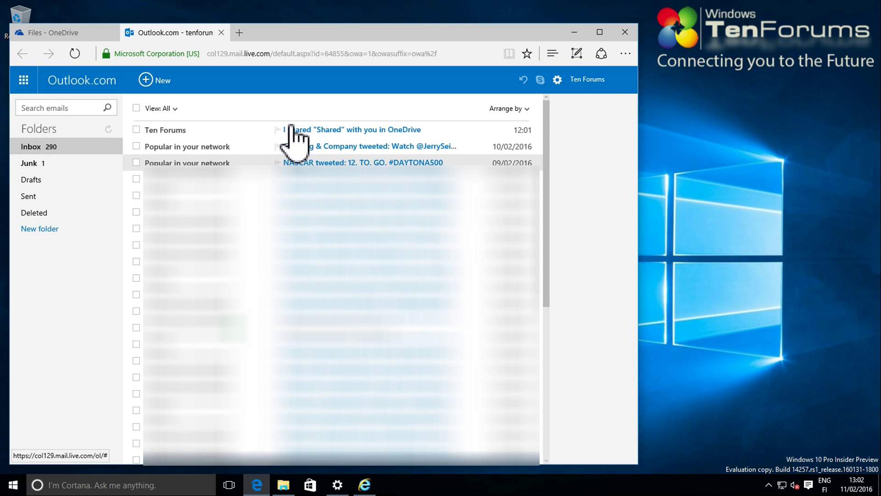
pyautogui.click(302, 137)
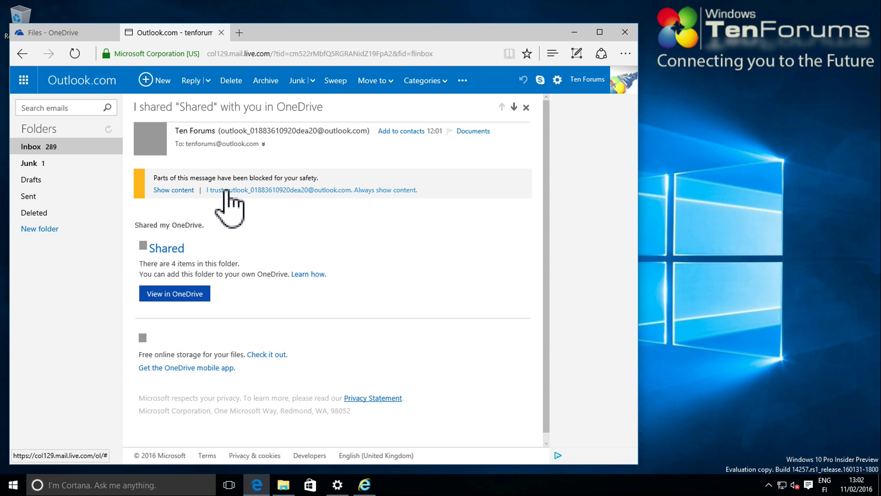
pyautogui.click(271, 190)
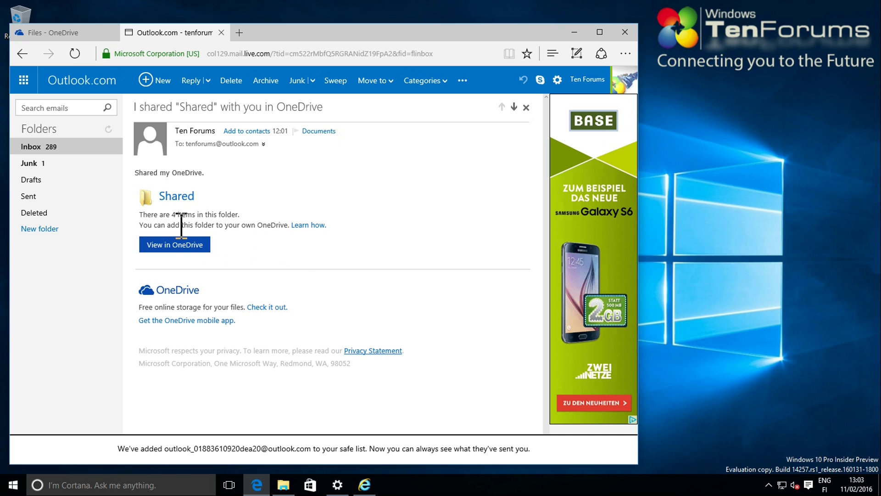
pyautogui.click(180, 250)
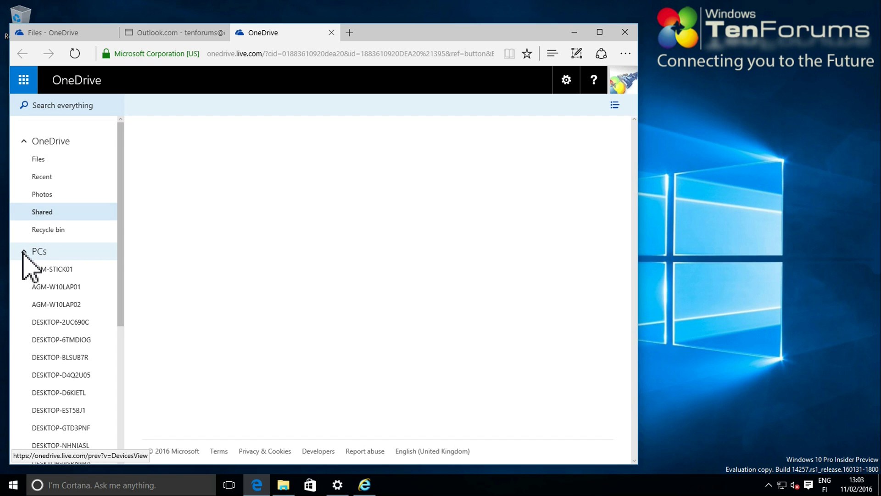
# Read the support article on adding shared folders to OneDrive, then return to the Shared folder
pyautogui.click(23, 253)
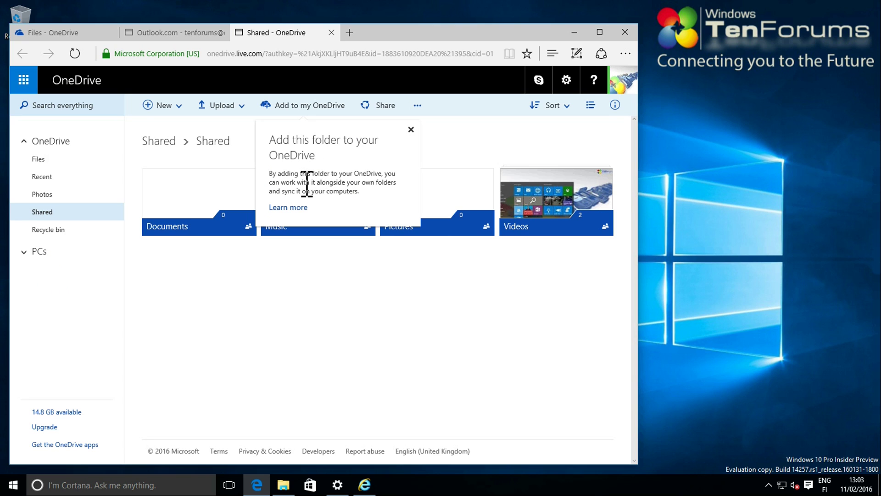
pyautogui.click(292, 208)
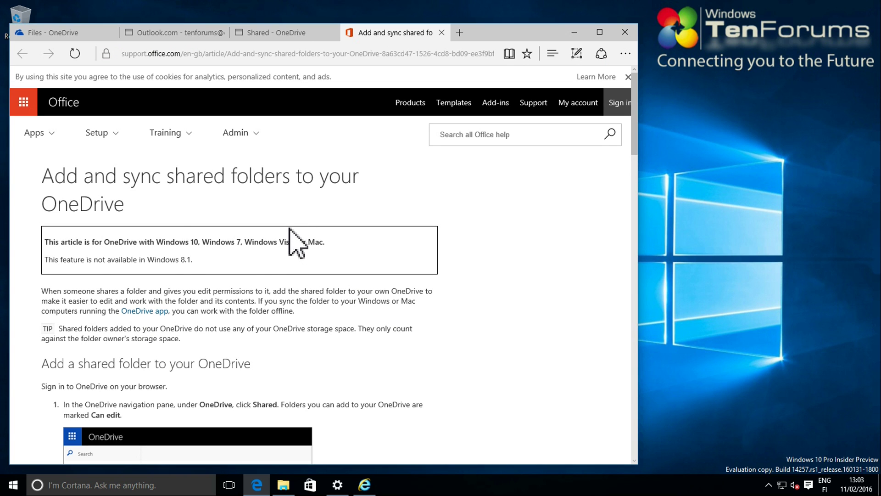
pyautogui.scroll(-5, 290, 232)
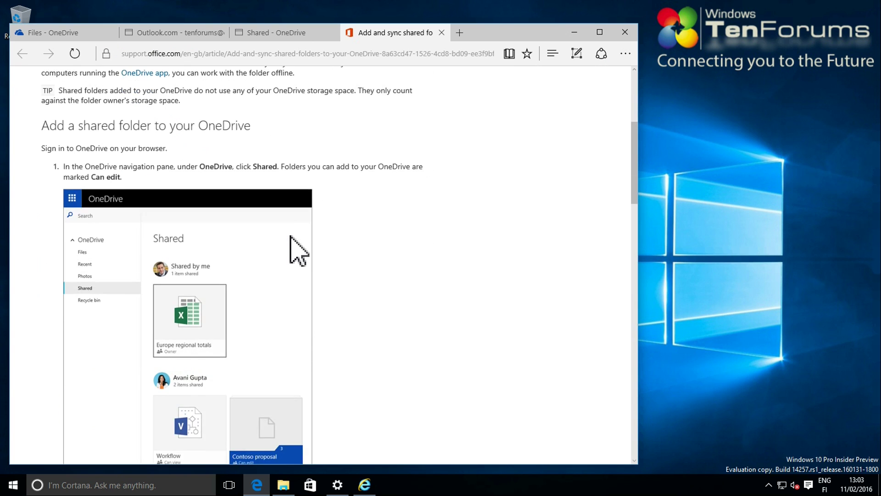
pyautogui.scroll(-3, 290, 236)
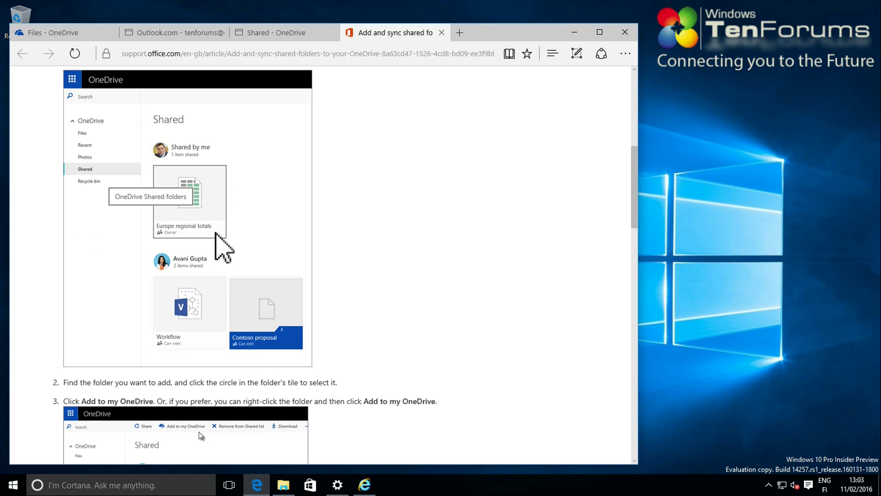
pyautogui.scroll(-5, 225, 248)
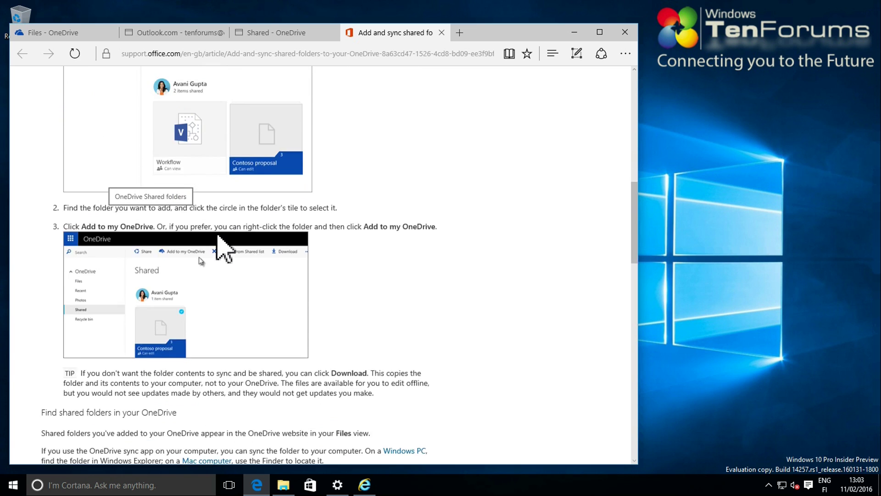
pyautogui.click(282, 32)
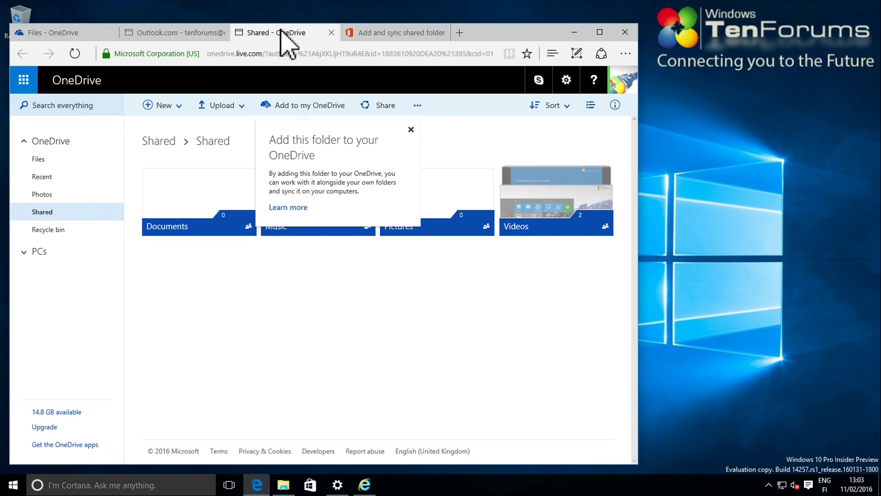
# Add the shared 'Shared' folder to this account's own OneDrive files with Add to my OneDrive
pyautogui.click(410, 129)
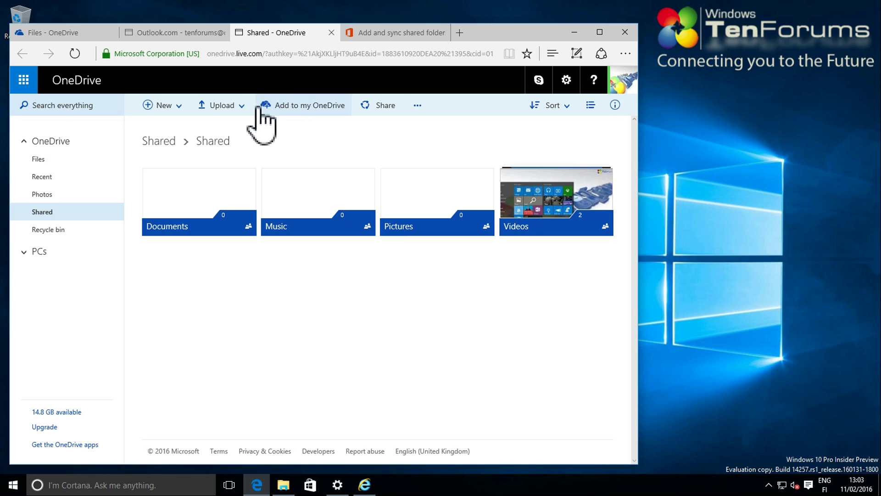
pyautogui.click(331, 107)
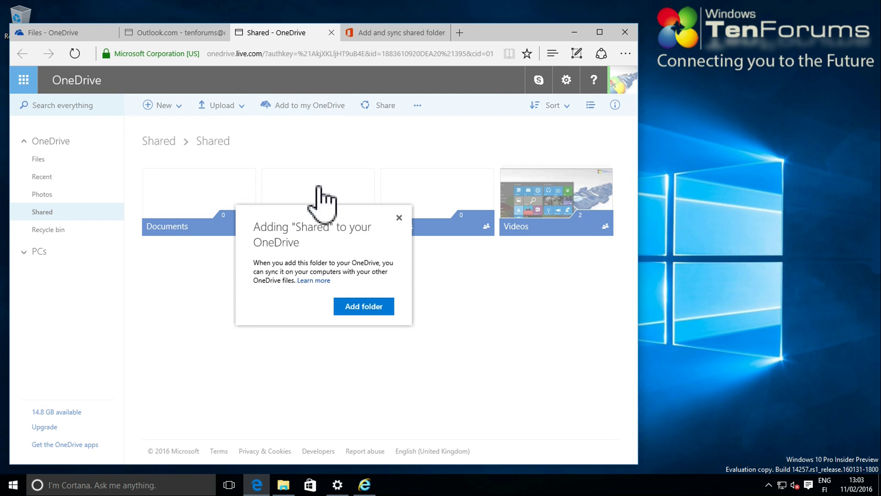
pyautogui.click(357, 307)
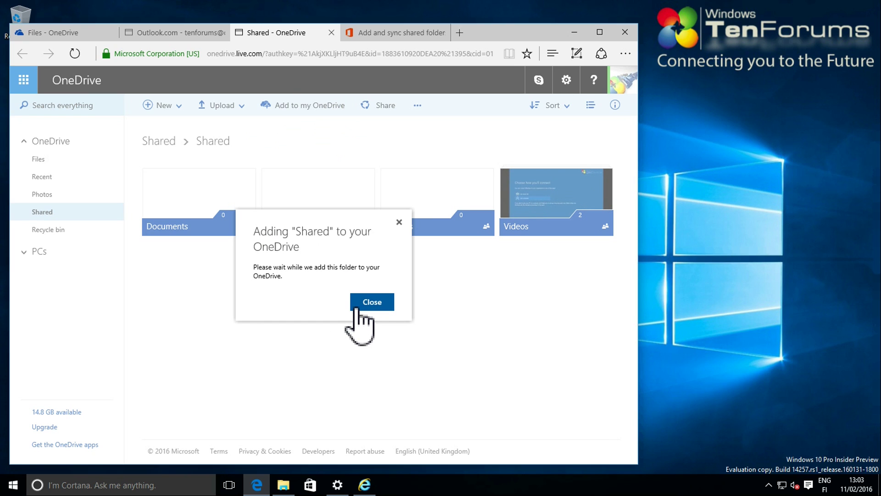
pyautogui.click(362, 303)
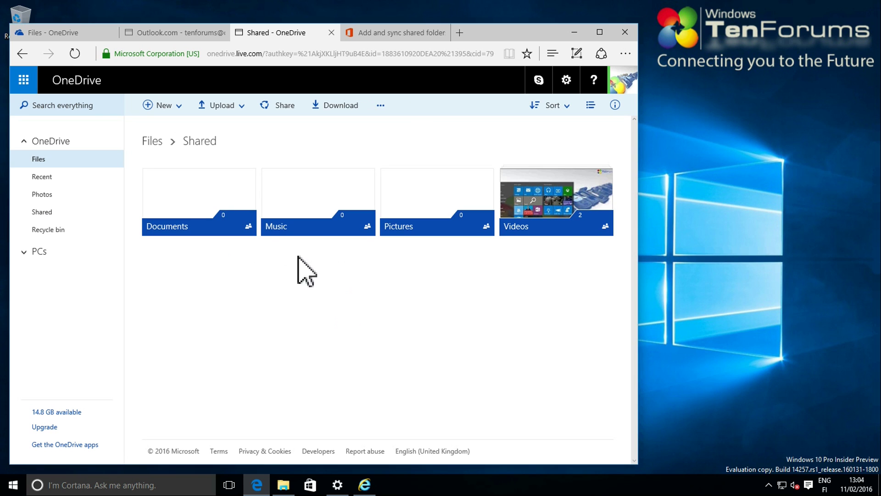
# Refresh the Files page and open the newly added Shared folder to see its four subfolders
pyautogui.click(66, 32)
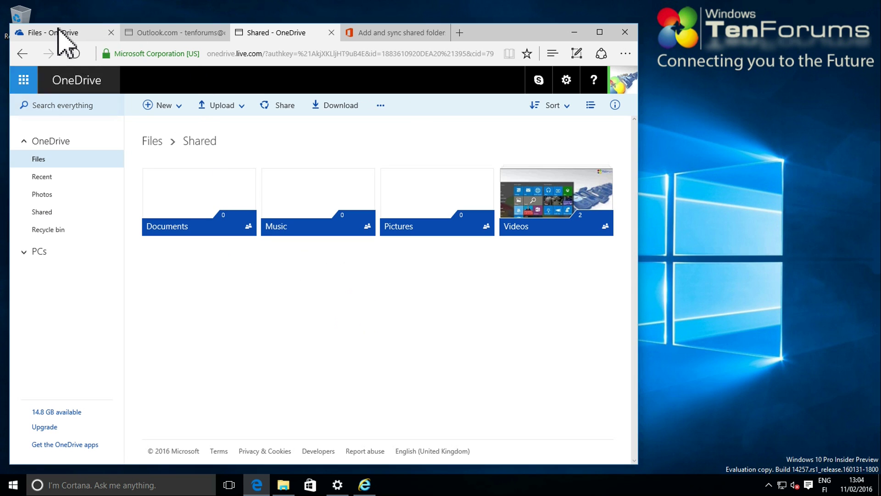
pyautogui.click(77, 55)
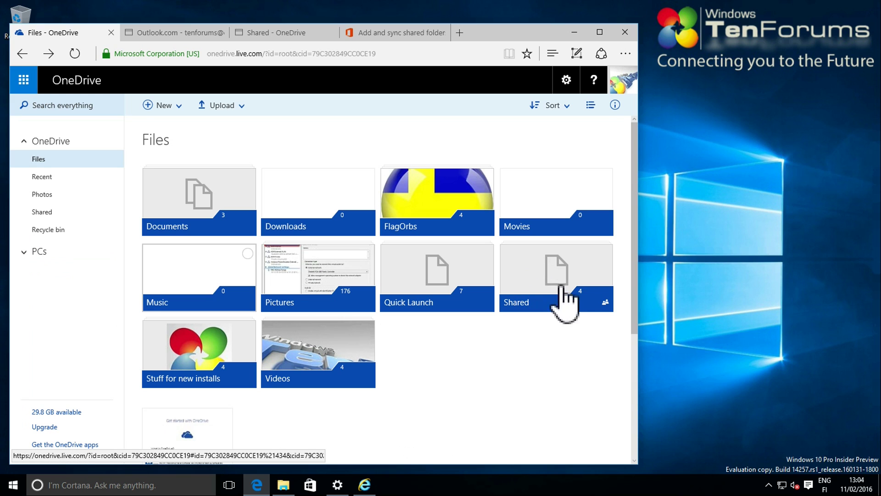
pyautogui.click(546, 267)
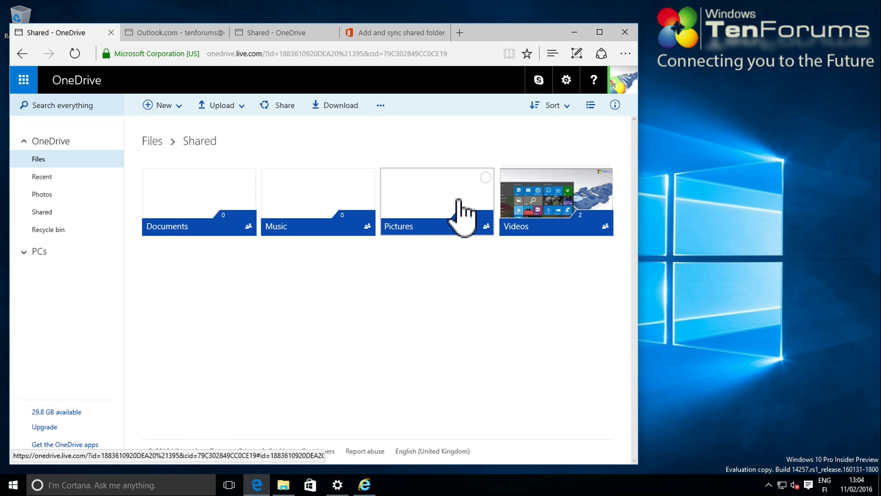
pyautogui.click(574, 33)
# In the OneDrive client's Choose folders, confirm Shared (155.9 MB) and all subfolders sync to this PC
pyautogui.click(569, 39)
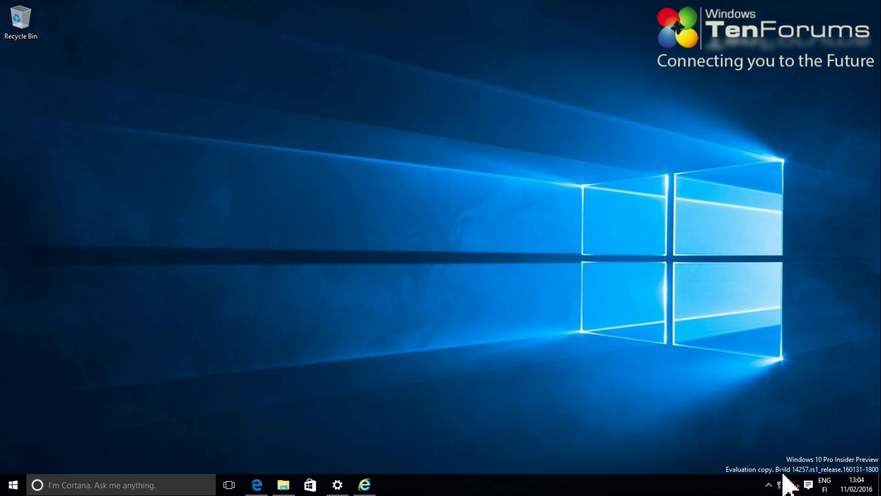
pyautogui.click(772, 490)
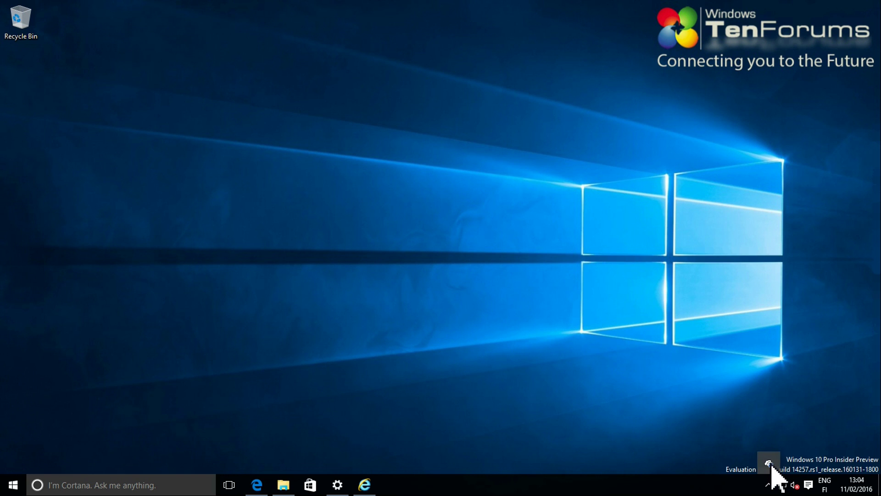
pyautogui.rightClick(769, 464)
pyautogui.click(779, 427)
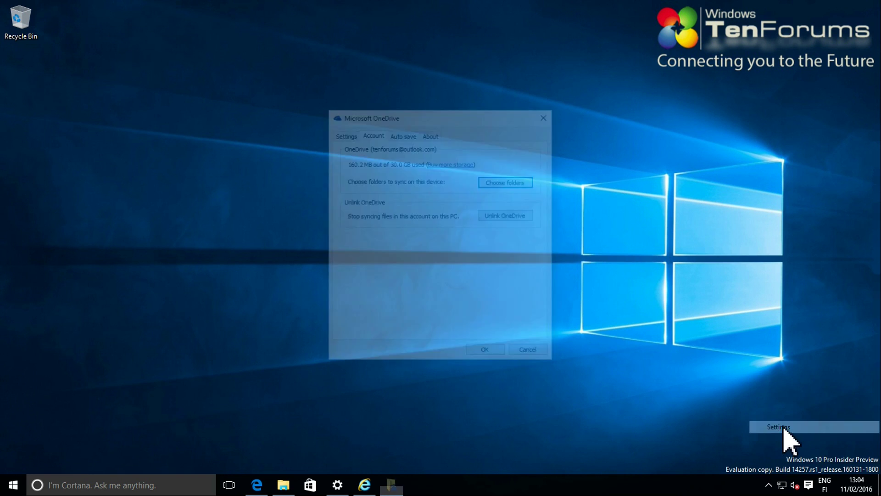
pyautogui.click(510, 179)
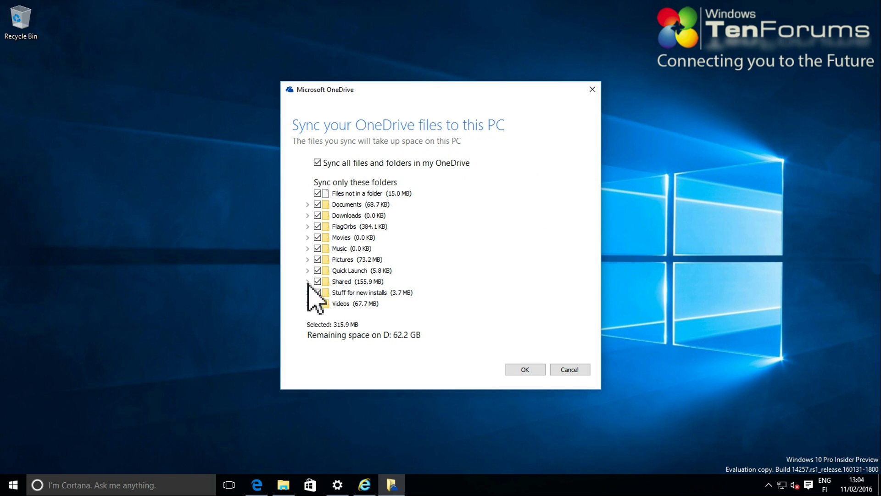
pyautogui.click(307, 282)
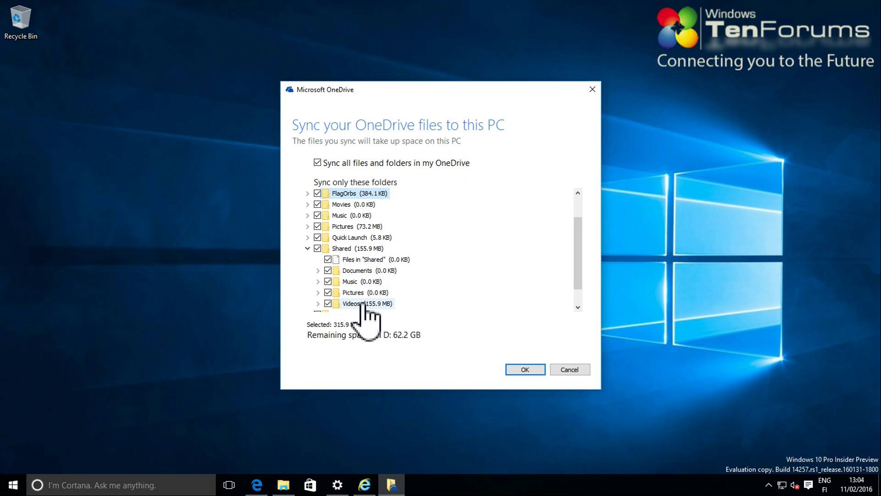
pyautogui.scroll(-1, 362, 299)
pyautogui.scroll(1, 347, 271)
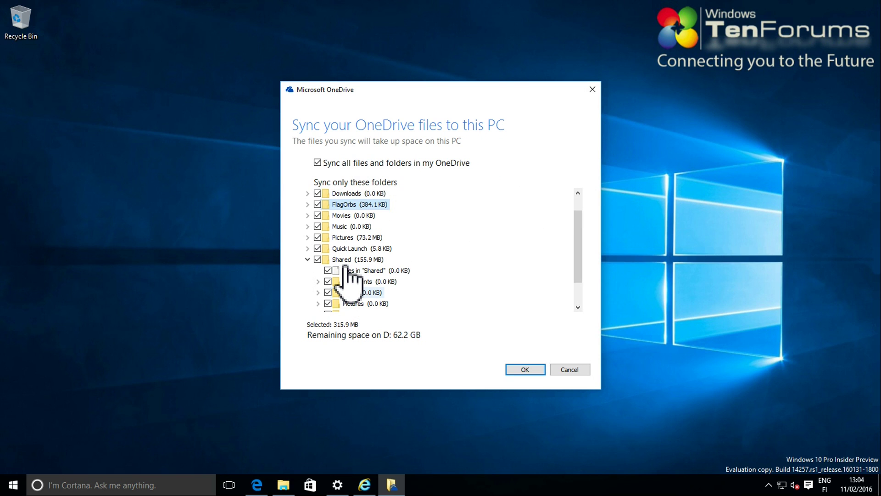
pyautogui.click(526, 371)
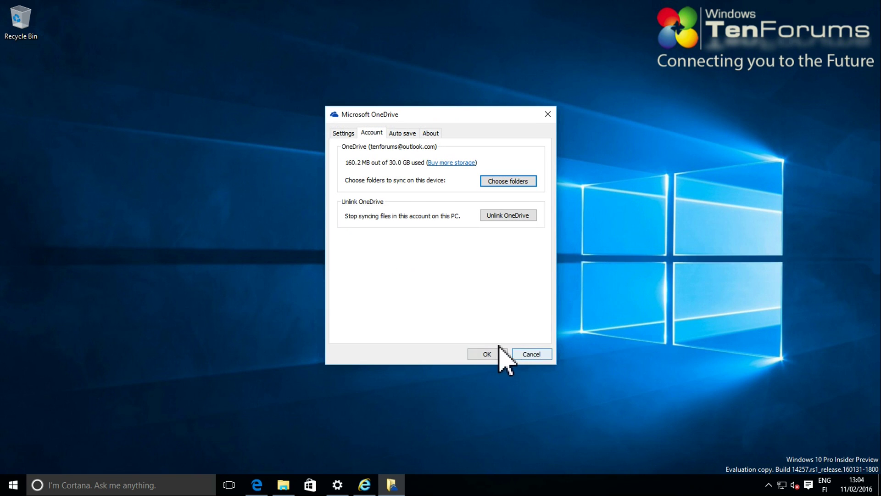
pyautogui.click(485, 355)
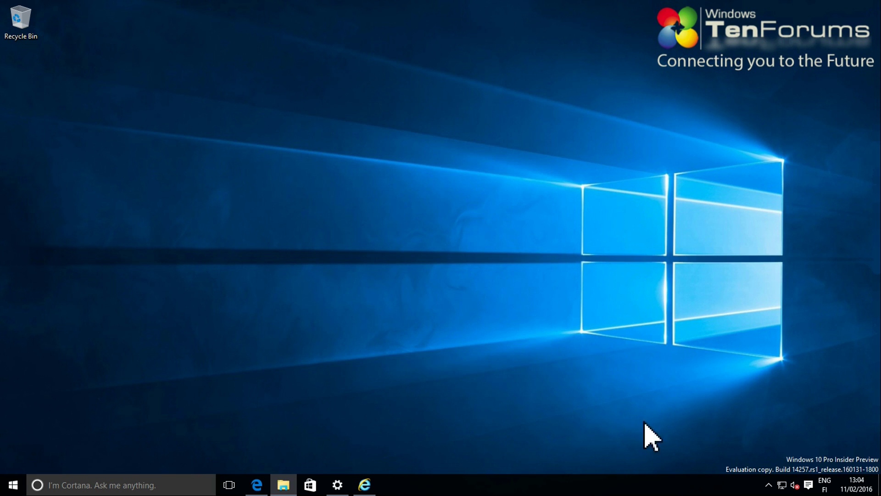
# Open the local OneDrive folder and check that Shared contains its four synced subfolders
pyautogui.click(769, 486)
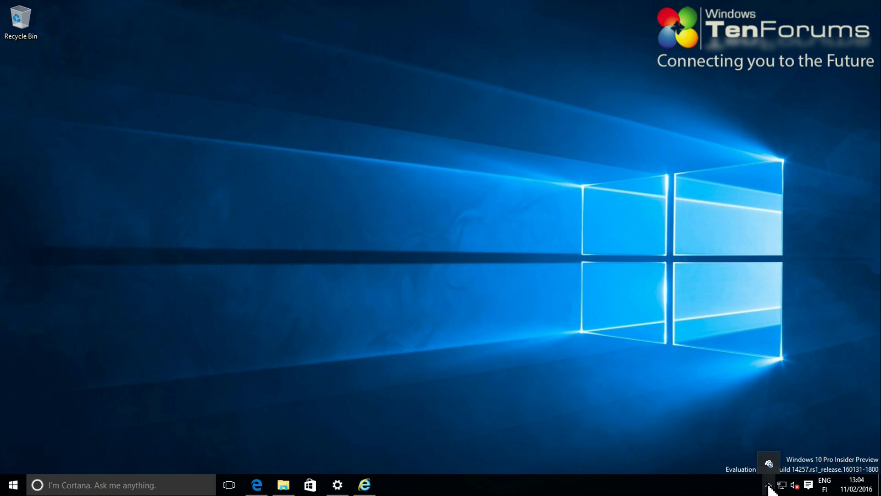
pyautogui.click(770, 463)
pyautogui.click(734, 422)
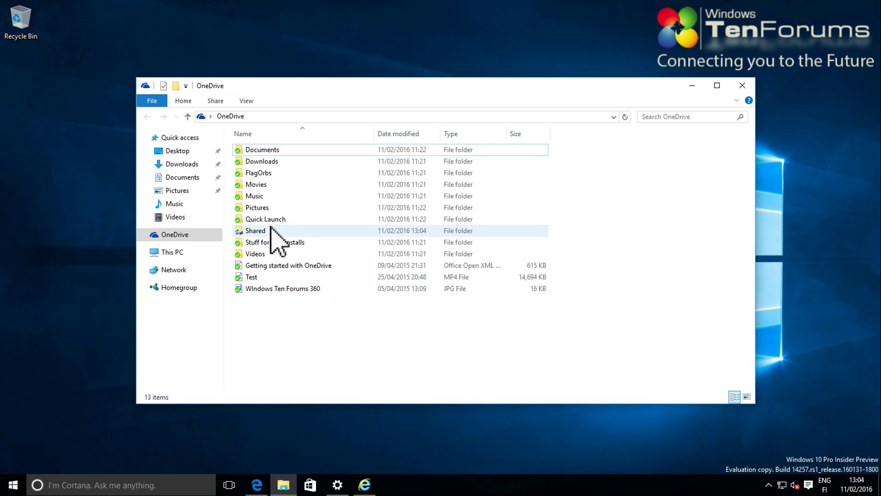
pyautogui.click(266, 232)
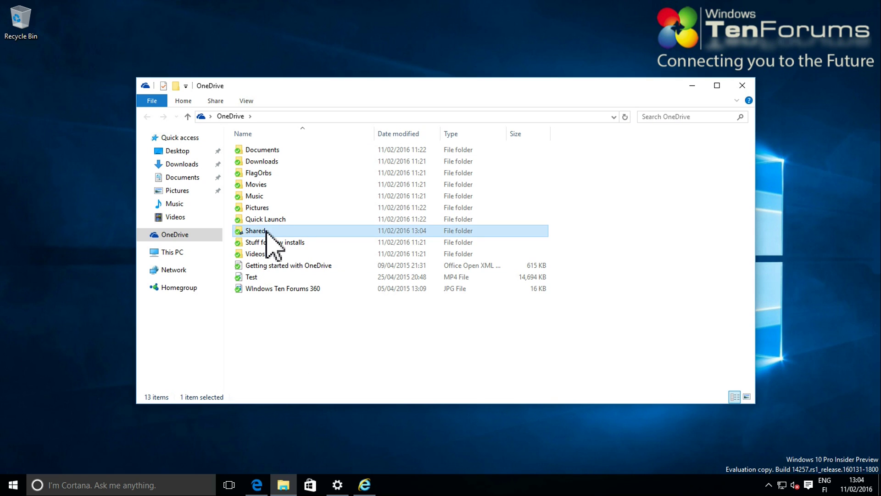
pyautogui.doubleClick(267, 232)
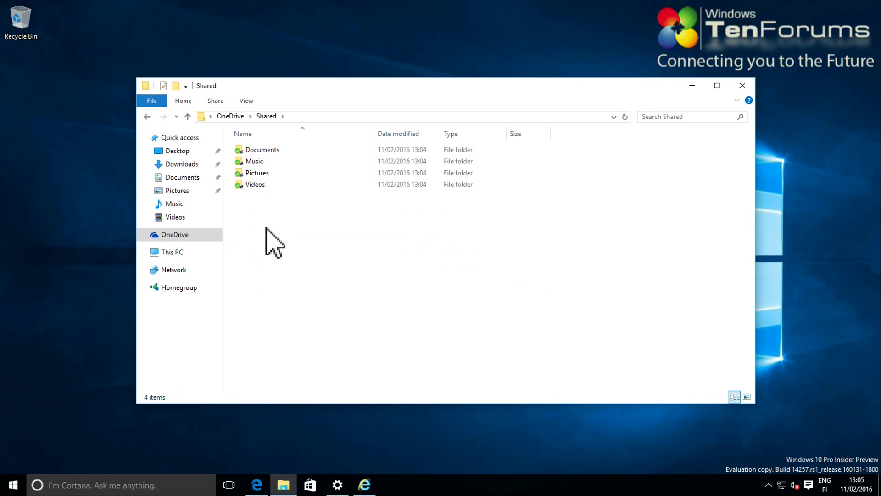
pyautogui.click(227, 116)
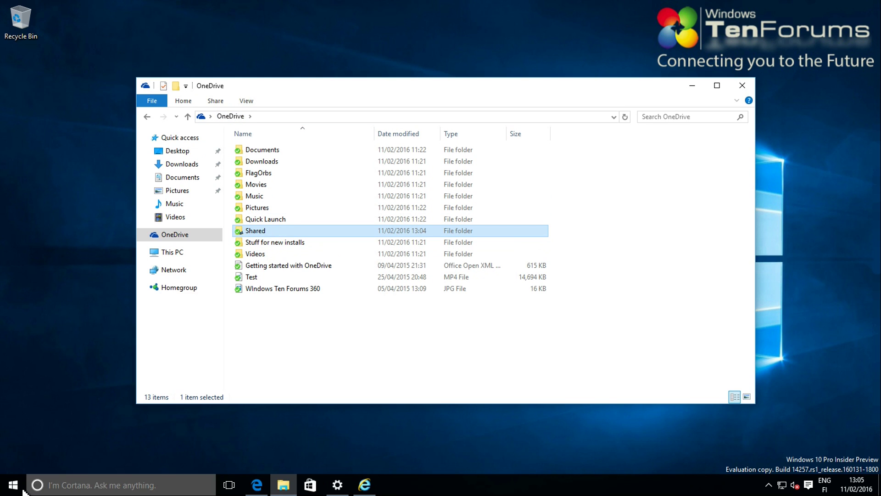
pyautogui.click(12, 487)
pyautogui.rightClick(13, 489)
# Launch WordPad from the Run dialog
pyautogui.click(60, 431)
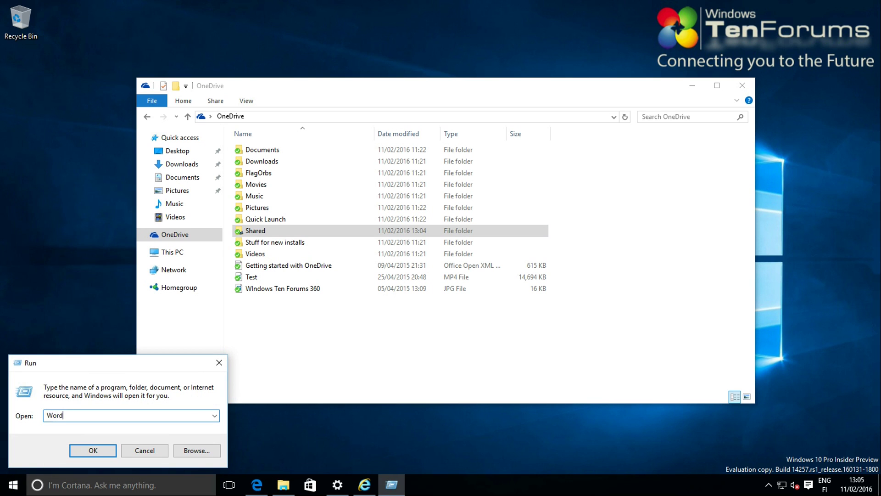
pyautogui.write('WordPAd')
pyautogui.press('Return')
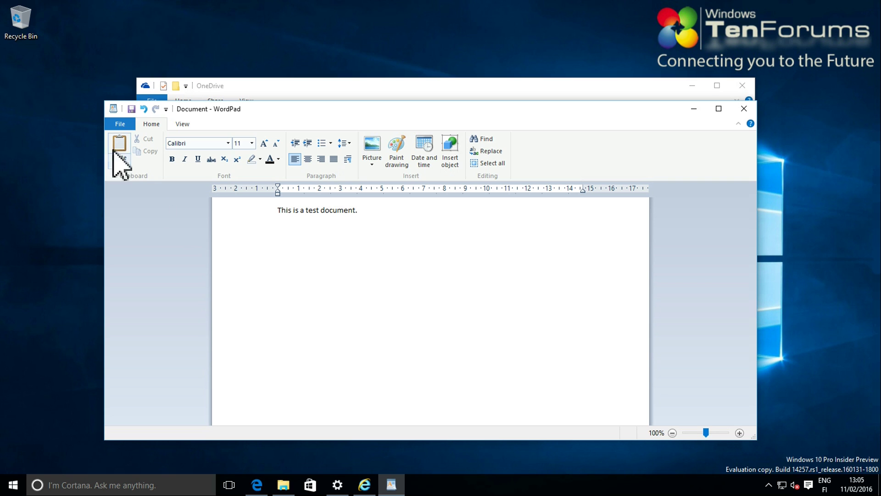
# Save the document as Test (Rich Text Format) in OneDrive\Shared\Documents
pyautogui.click(121, 125)
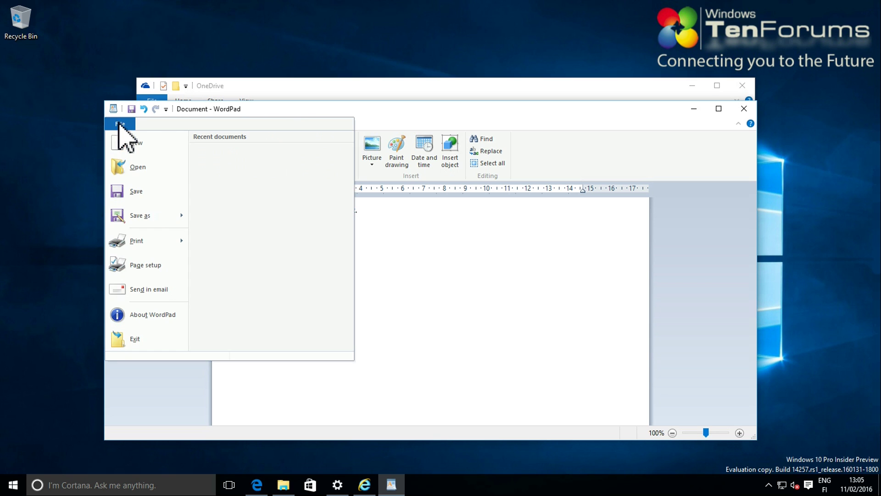
pyautogui.click(140, 219)
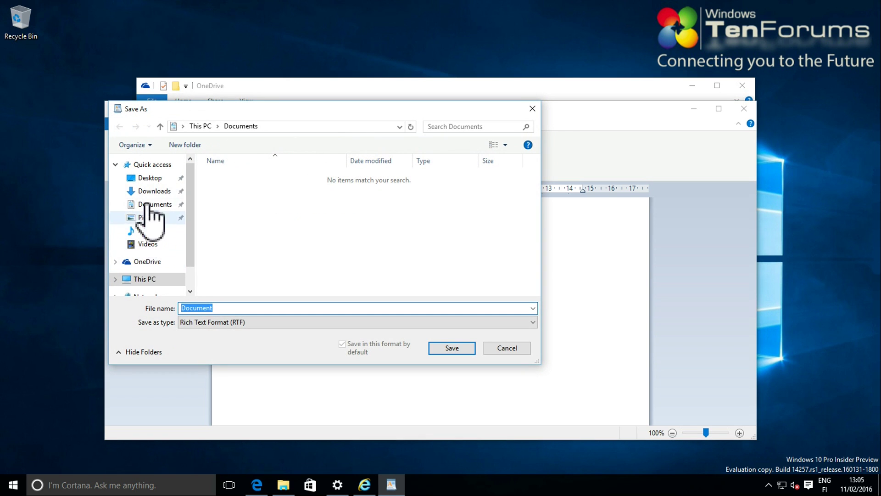
pyautogui.click(147, 264)
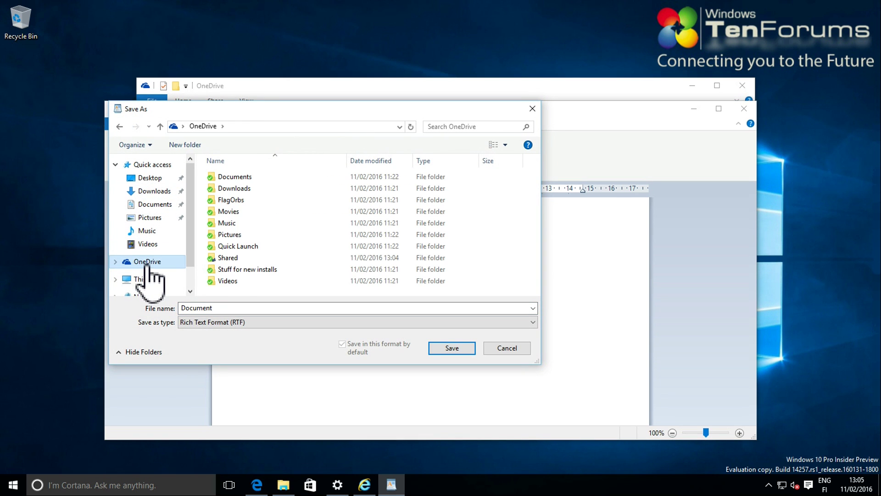
pyautogui.doubleClick(228, 258)
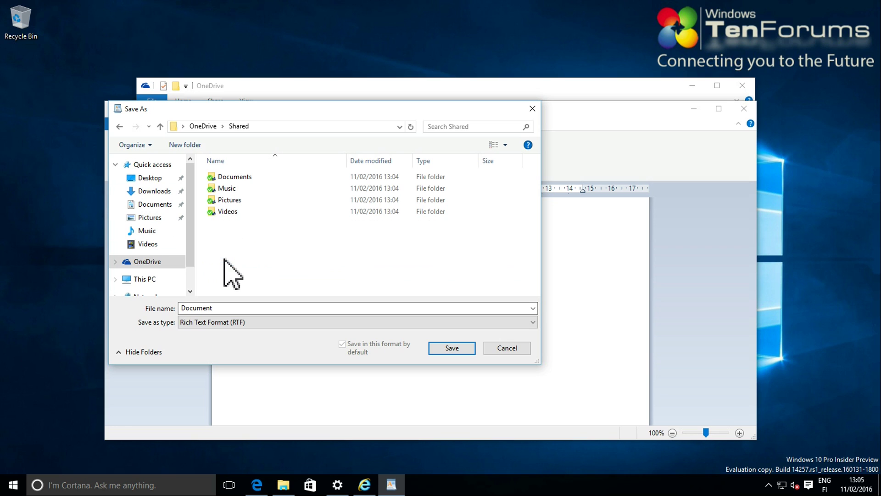
pyautogui.doubleClick(247, 177)
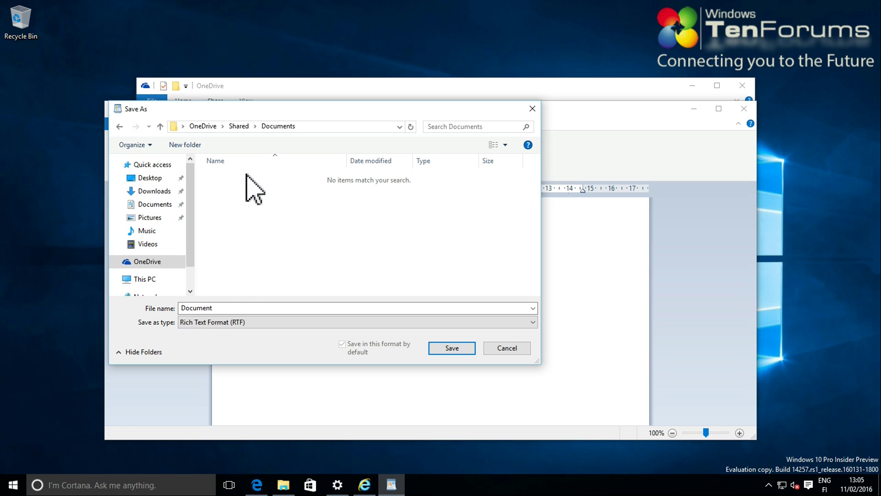
pyautogui.doubleClick(233, 308)
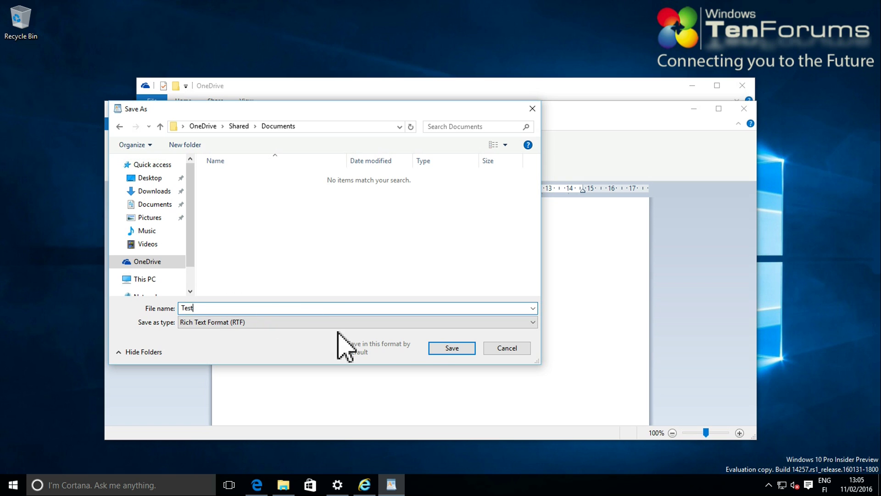
pyautogui.click(435, 350)
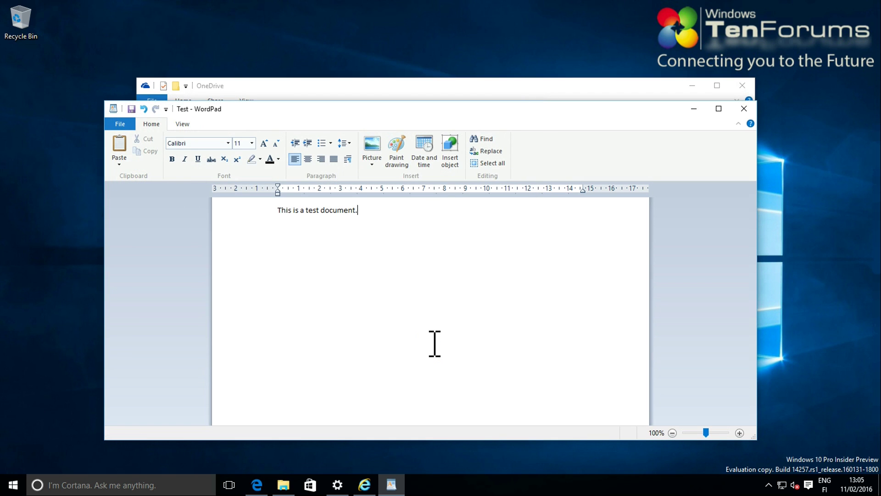
pyautogui.click(366, 487)
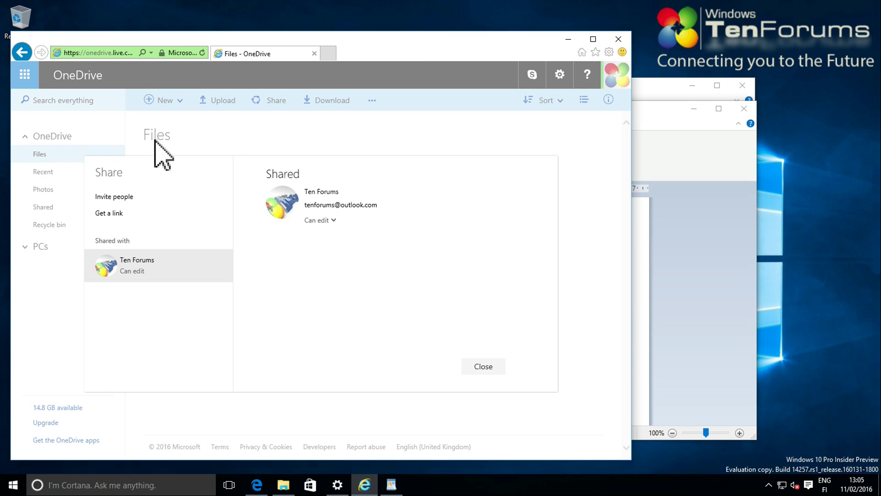
# Close the share details, browse online to Shared > Documents, and open the Test file in WordPad
pyautogui.click(485, 368)
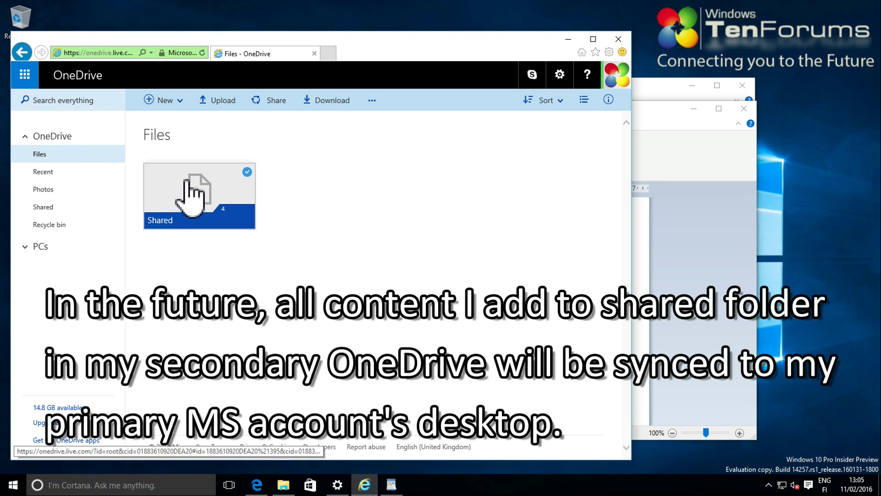
pyautogui.click(196, 191)
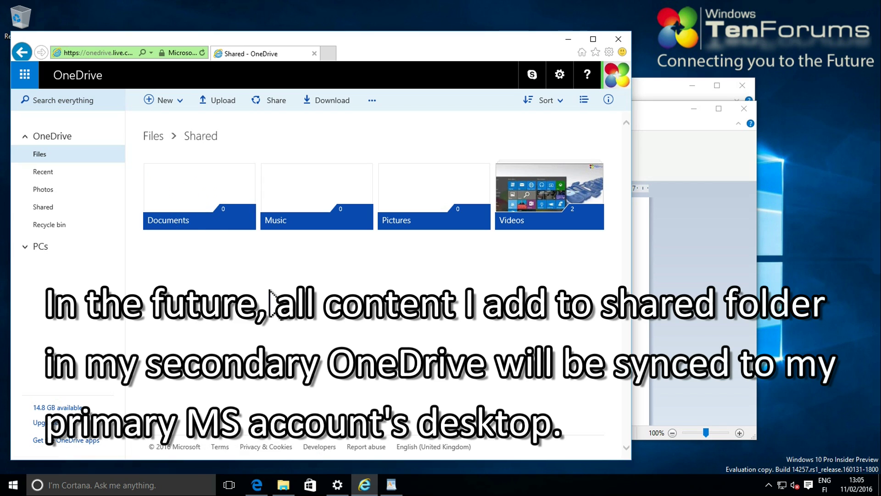
pyautogui.click(191, 193)
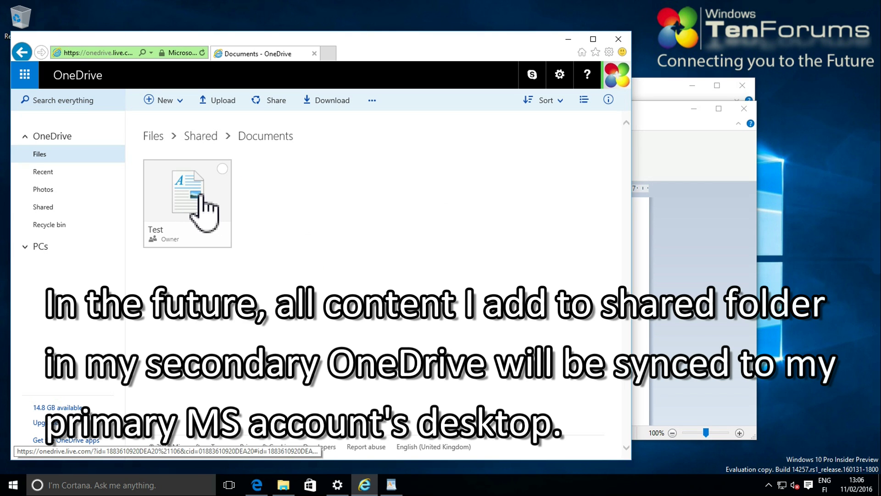
pyautogui.click(185, 199)
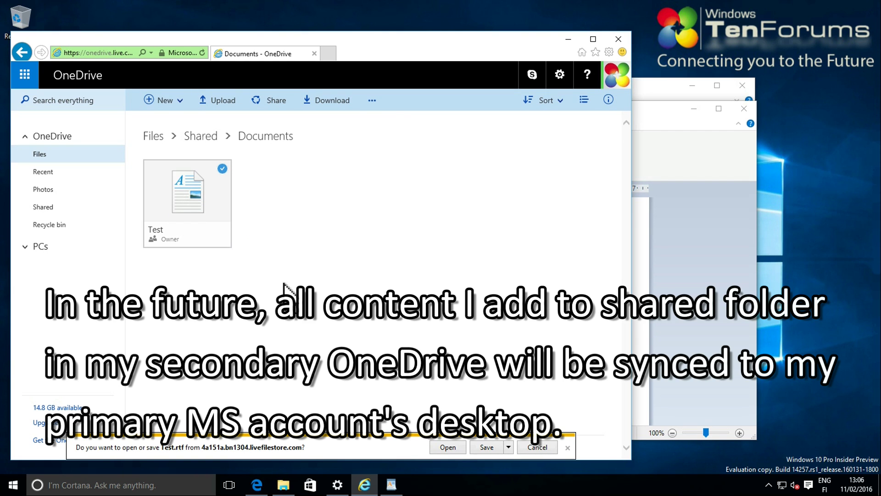
pyautogui.click(450, 447)
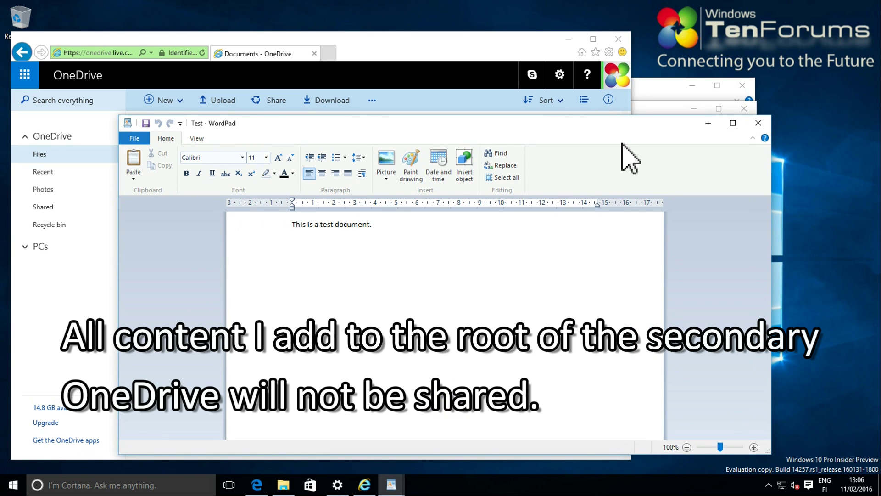
# Close both WordPad windows and the File Explorer OneDrive window
pyautogui.click(758, 123)
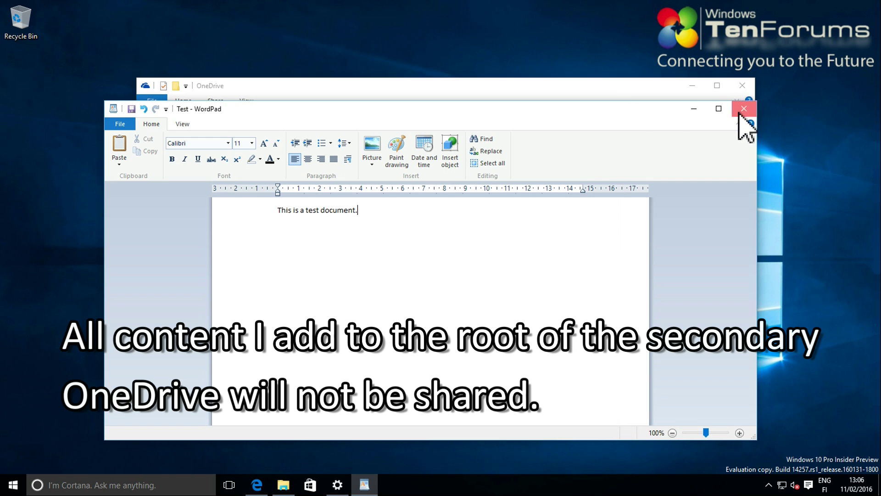
pyautogui.click(744, 109)
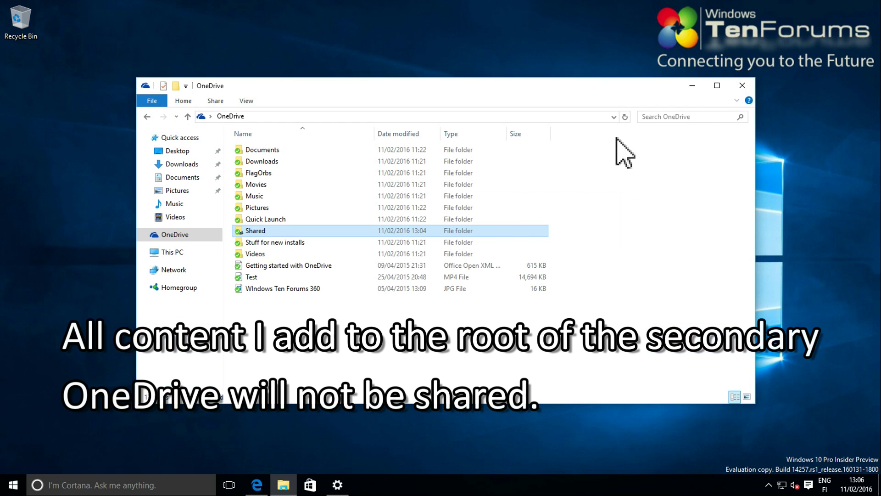
pyautogui.click(744, 87)
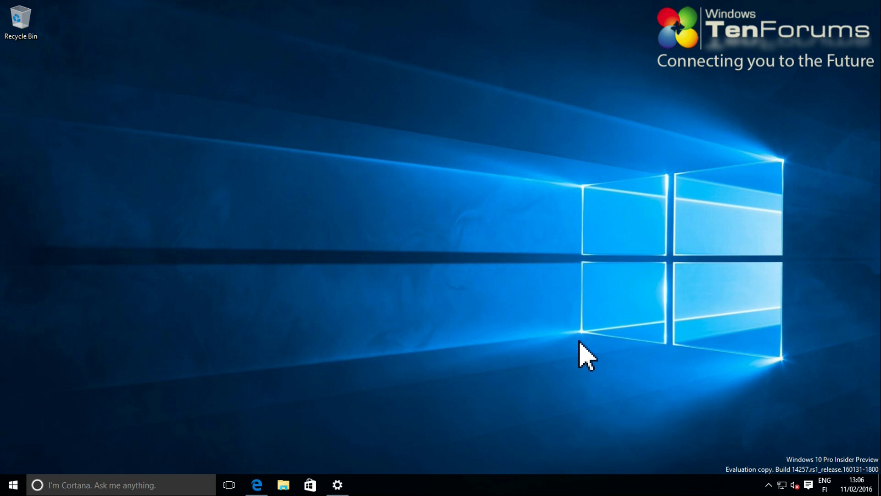